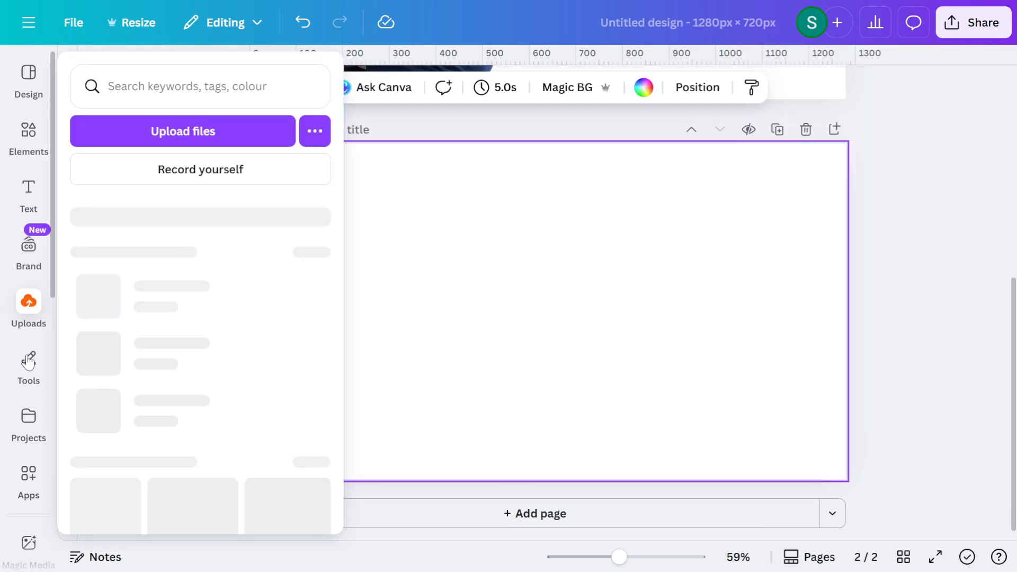
- Add the uploaded cut-out photo of the man with glasses and crossed arms to page 2, filling the page height right of centre
{"action": "left_click", "coordinate": [28, 360]}
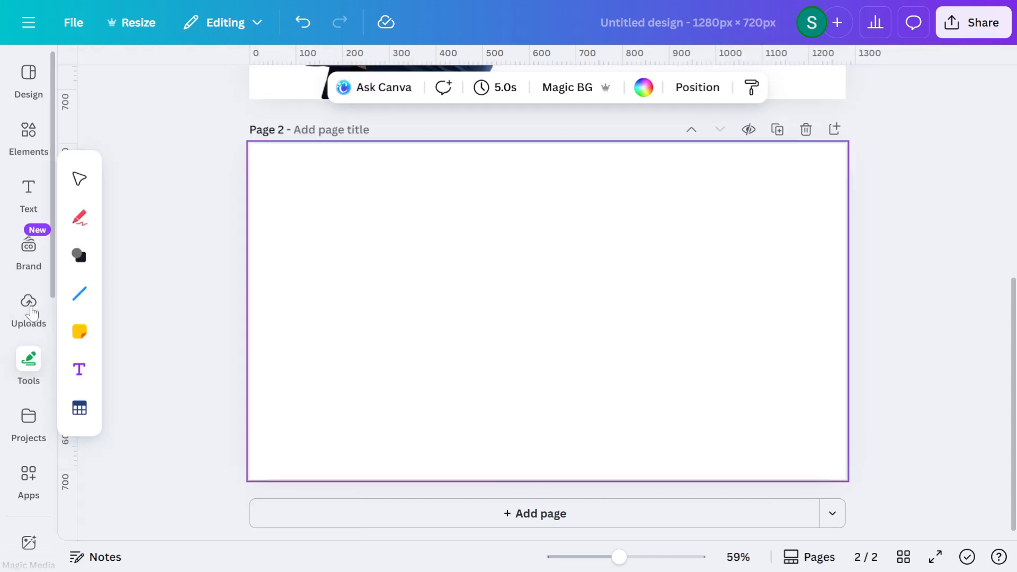
{"action": "left_click", "coordinate": [29, 307]}
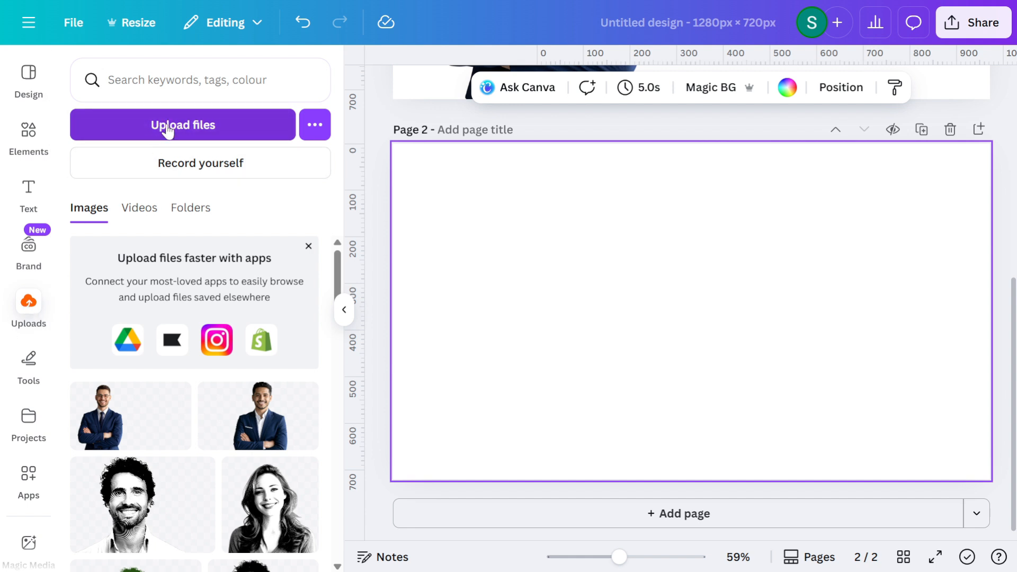
{"action": "left_click_drag", "start_coordinate": [121, 414], "coordinate": [555, 144]}
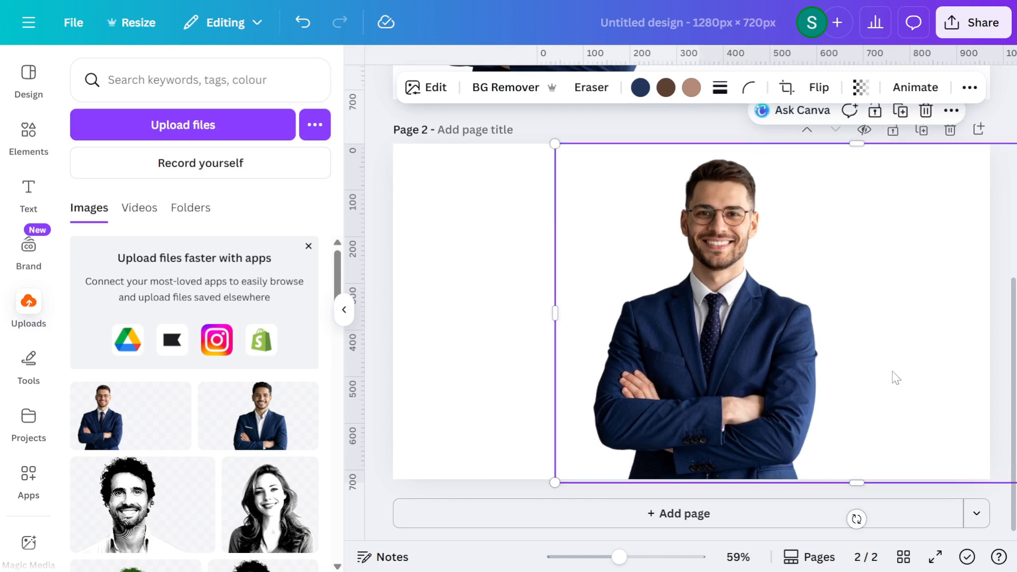
{"action": "left_click", "coordinate": [952, 110]}
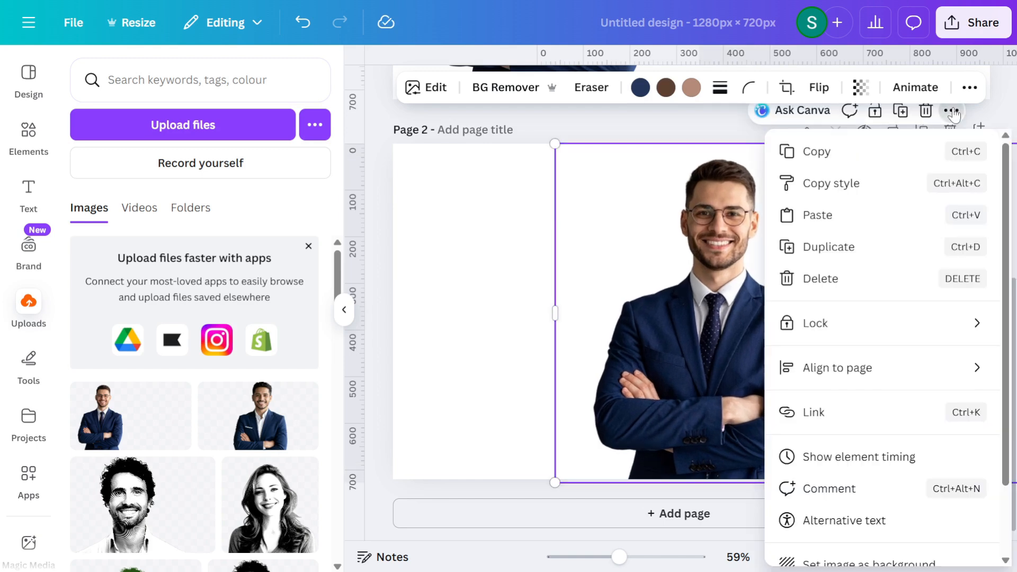
{"action": "left_click", "coordinate": [515, 256]}
- Set the page 2 background to the medium grey from the office photo's colours
{"action": "scroll", "coordinate": [909, 289], "scroll_direction": "up", "scroll_amount": 3}
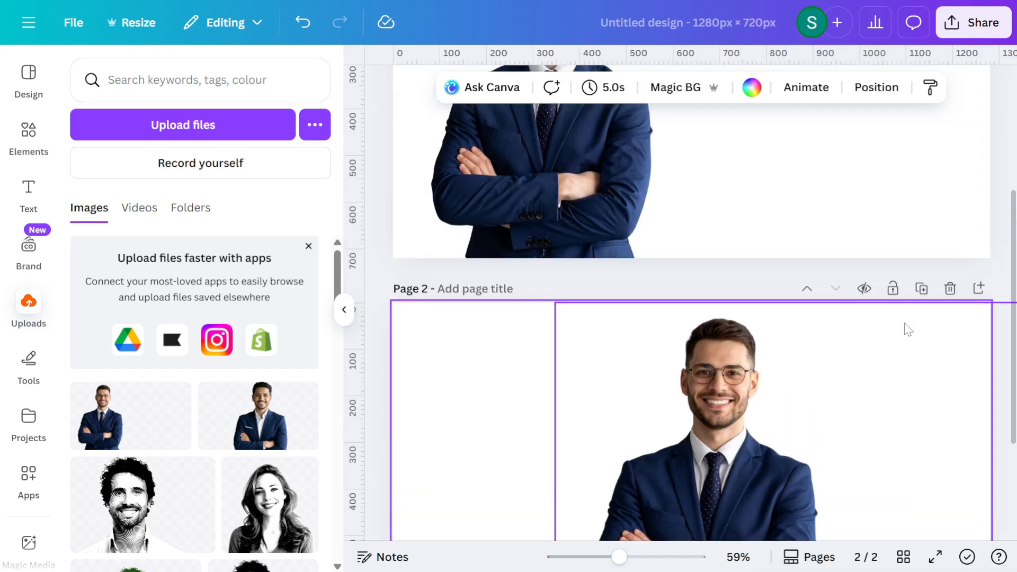
{"action": "scroll", "coordinate": [899, 336], "scroll_direction": "down", "scroll_amount": 1}
{"action": "scroll", "coordinate": [901, 318], "scroll_direction": "down", "scroll_amount": 1}
{"action": "scroll", "coordinate": [879, 148], "scroll_direction": "down", "scroll_amount": 2}
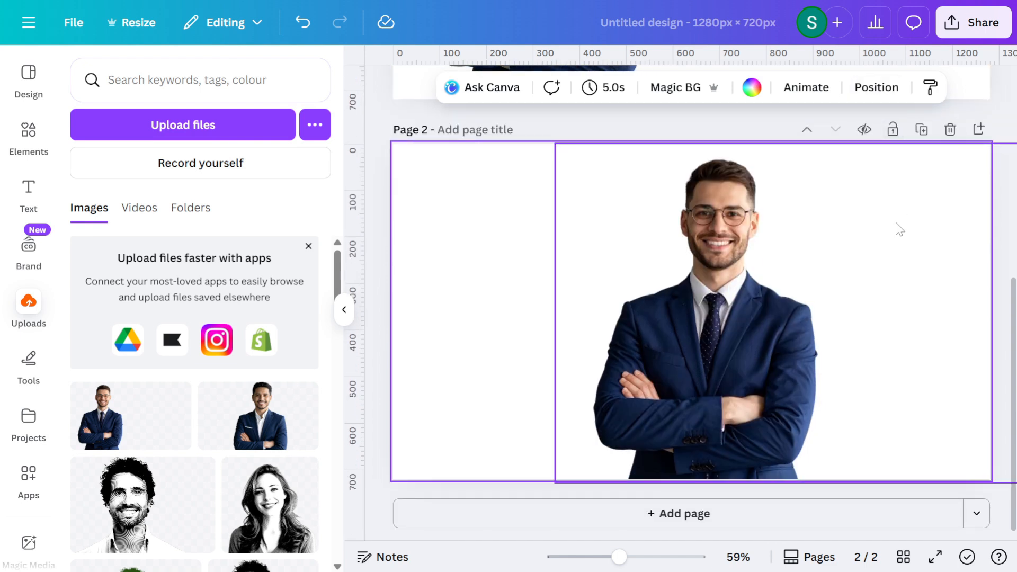
{"action": "left_click", "coordinate": [869, 91]}
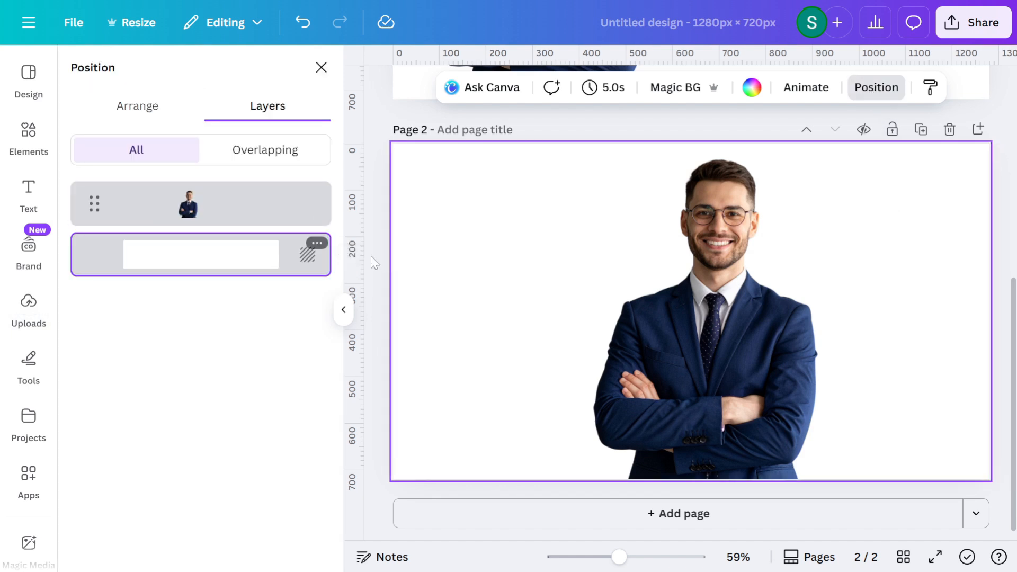
{"action": "left_click", "coordinate": [752, 87]}
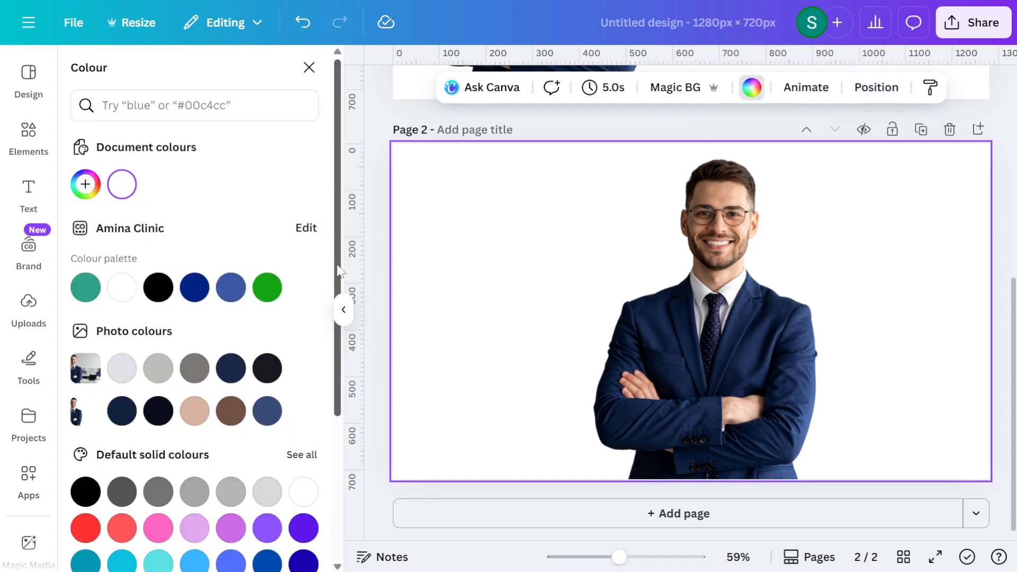
{"action": "left_click", "coordinate": [194, 376]}
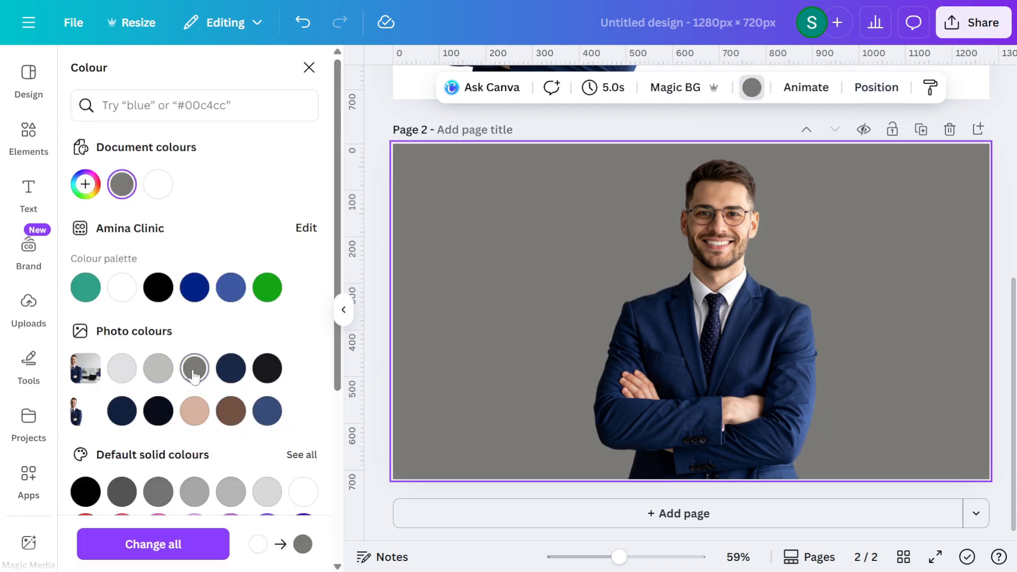
- Set the transparency of the man's photo on page 2 to 50
{"action": "left_click", "coordinate": [691, 347]}
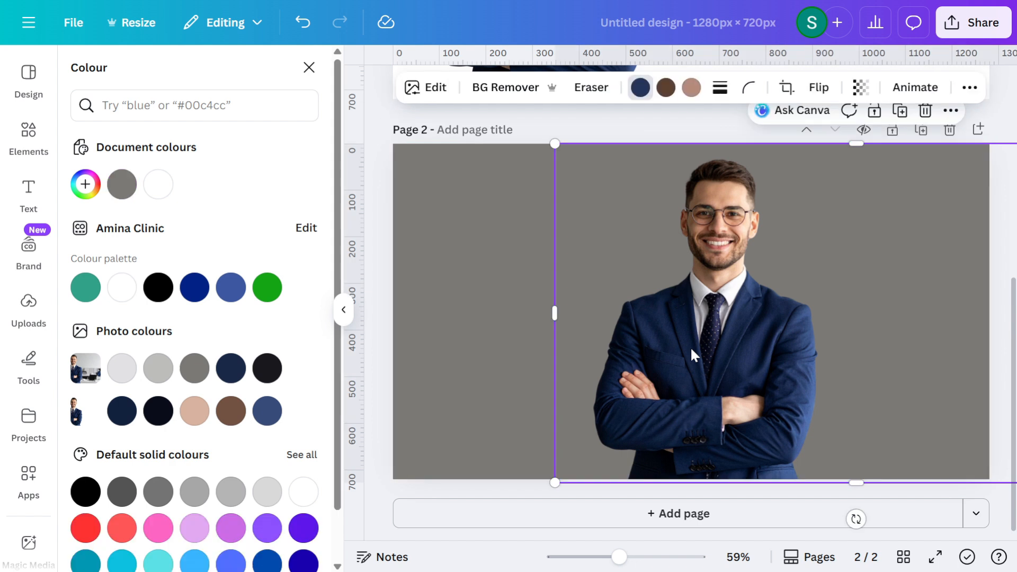
{"action": "left_click", "coordinate": [862, 92]}
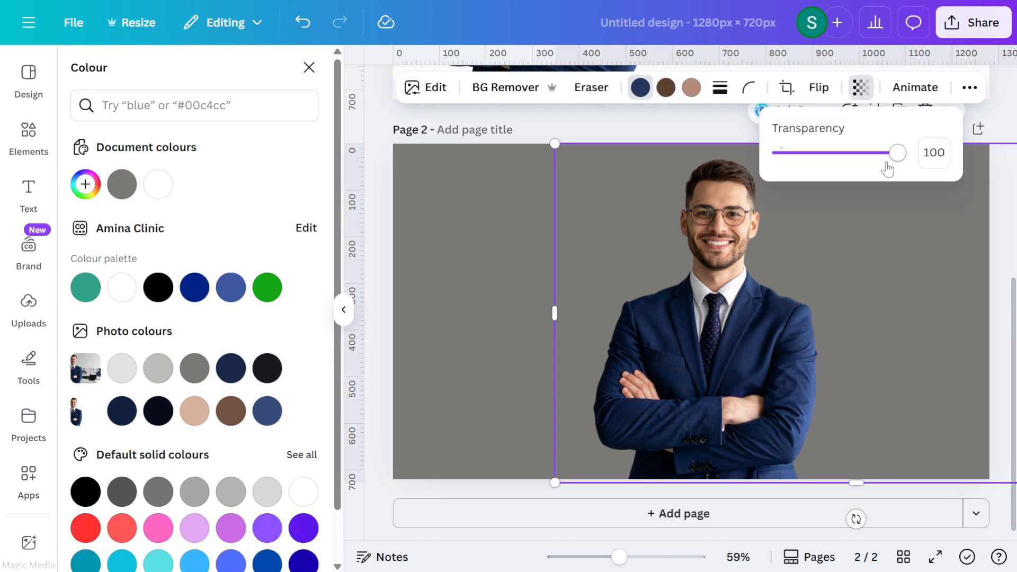
{"action": "left_click_drag", "start_coordinate": [897, 152], "coordinate": [842, 157]}
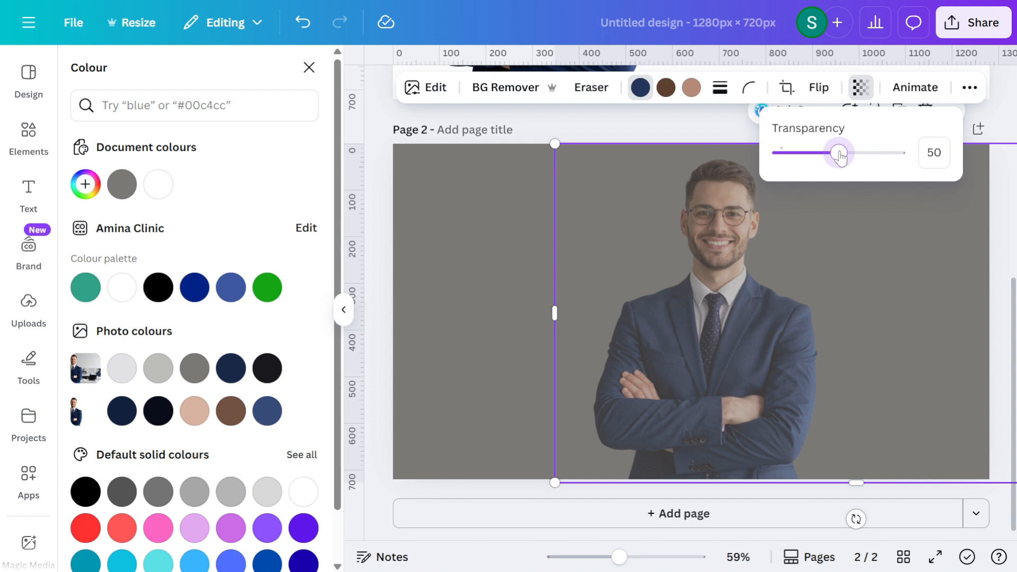
{"action": "double_click", "coordinate": [888, 298]}
{"action": "left_click", "coordinate": [523, 295]}
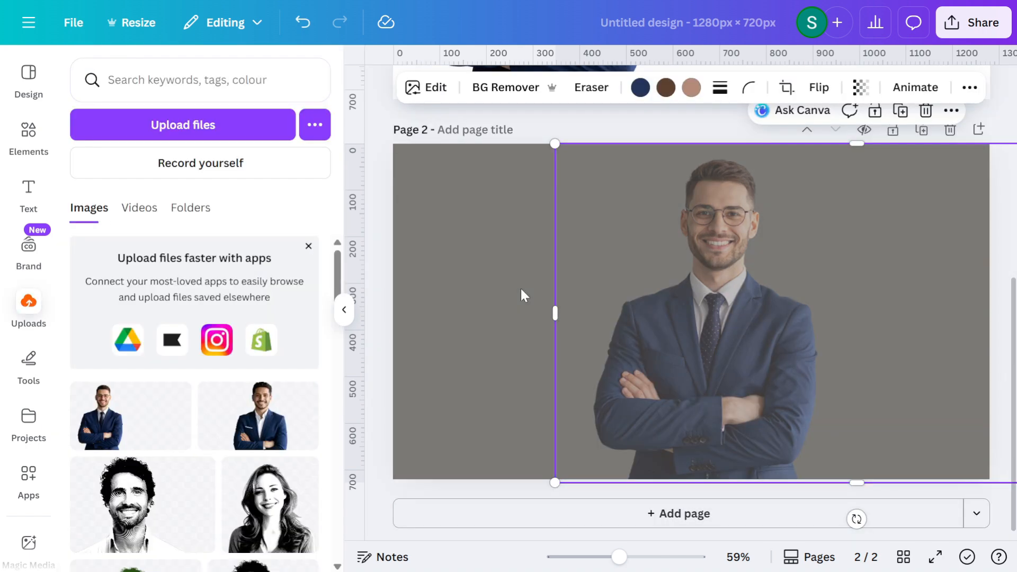
{"action": "left_click", "coordinate": [522, 290]}
{"action": "left_click", "coordinate": [638, 127]}
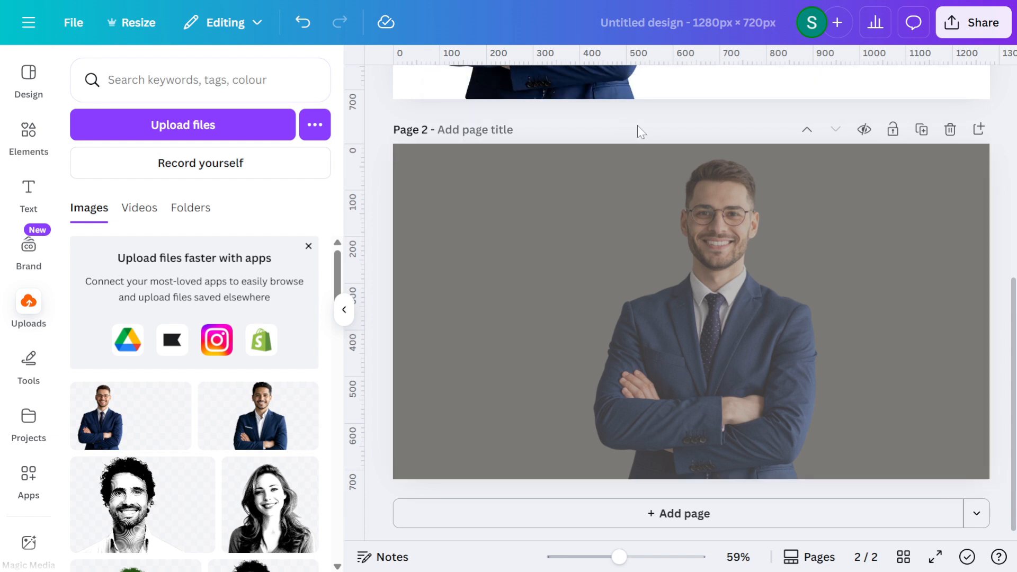
- Search the elements for "blur" and show all graphics results
{"action": "left_click", "coordinate": [30, 135]}
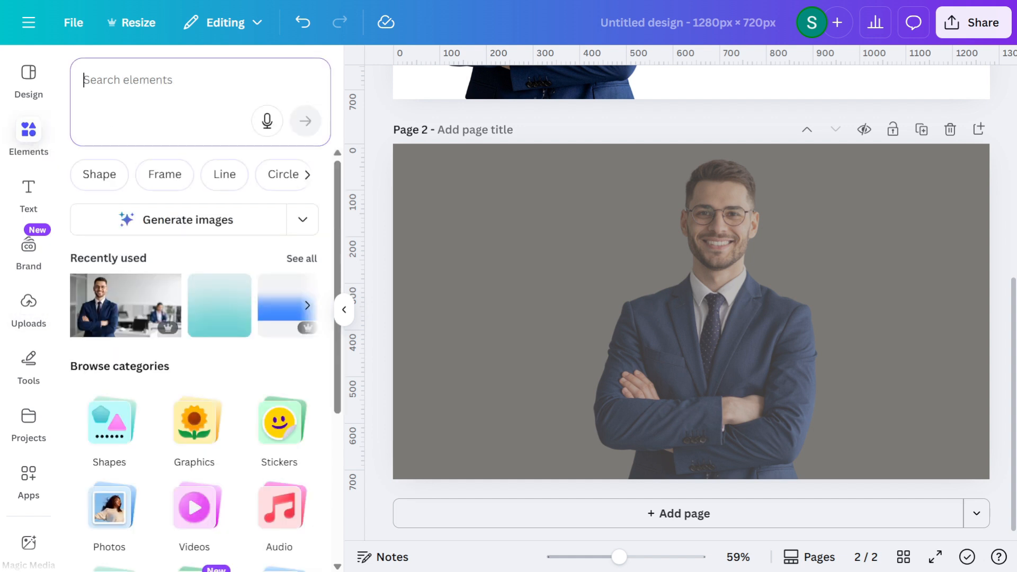
{"action": "type", "text": "blur"}
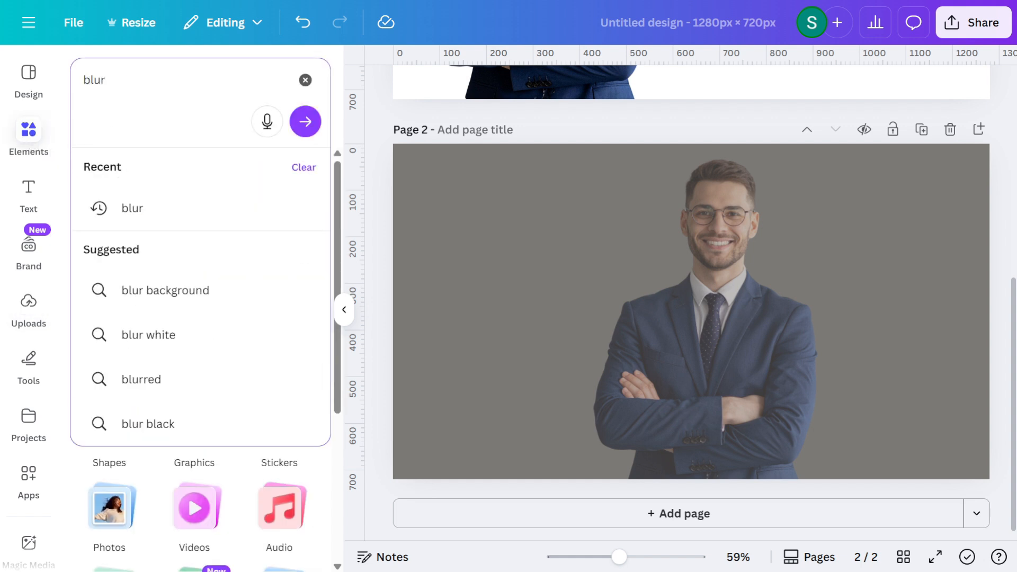
{"action": "left_click", "coordinate": [129, 208]}
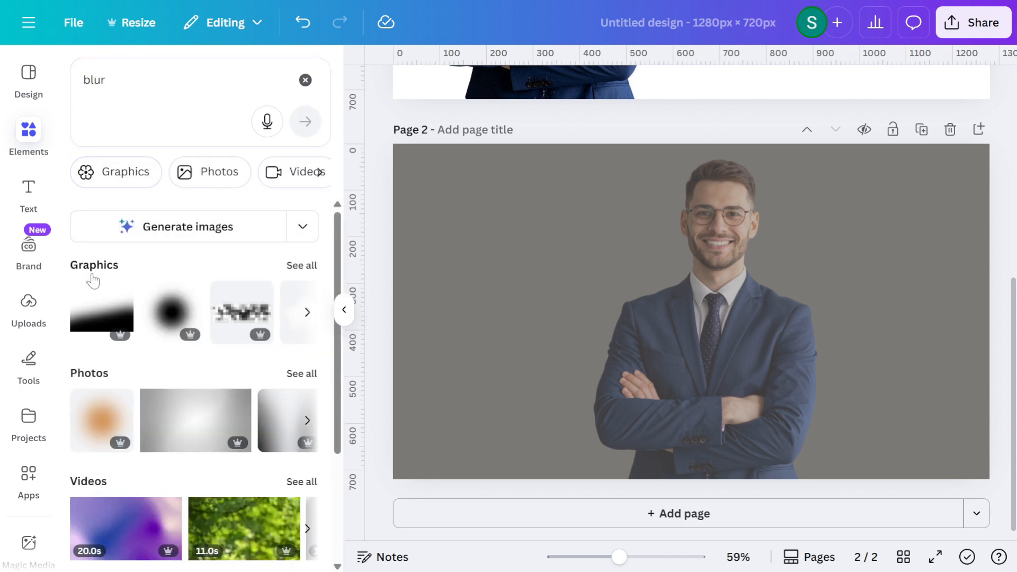
{"action": "left_click", "coordinate": [310, 272]}
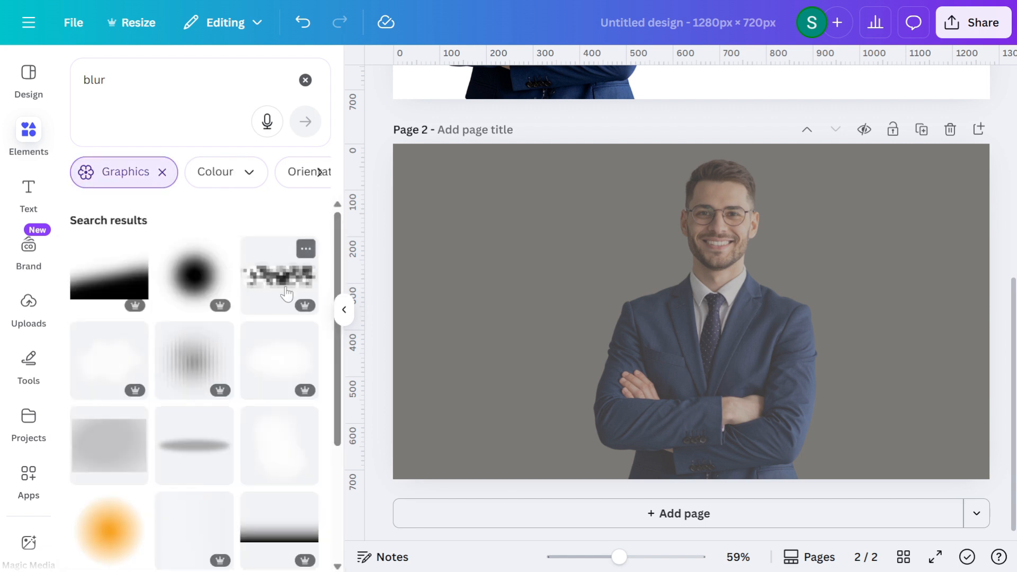
- Look through the blur graphics for a soft white glow shape
{"action": "scroll", "coordinate": [201, 359], "scroll_direction": "down", "scroll_amount": 3}
{"action": "scroll", "coordinate": [202, 364], "scroll_direction": "down", "scroll_amount": 6}
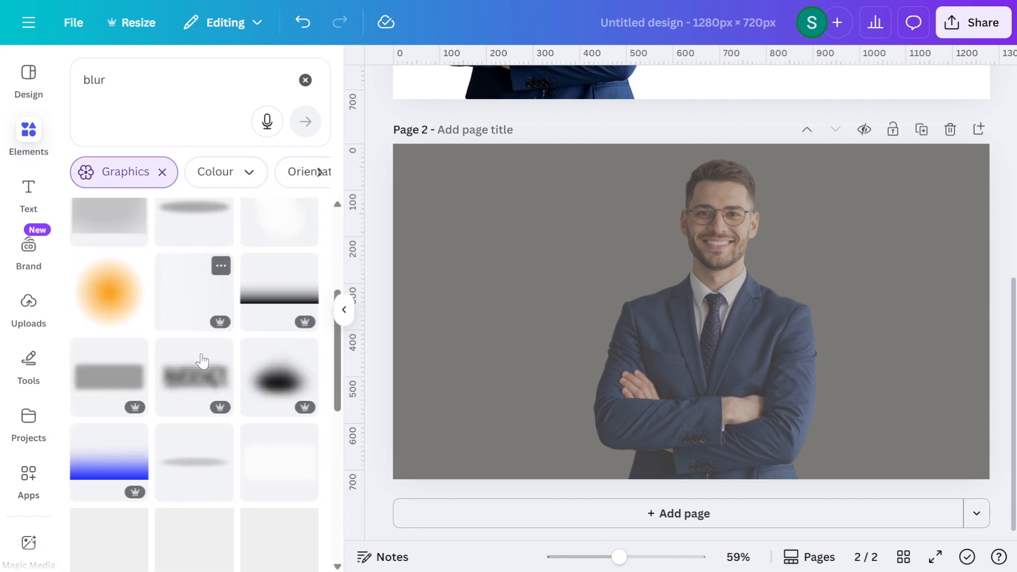
{"action": "scroll", "coordinate": [203, 360], "scroll_direction": "down", "scroll_amount": 4}
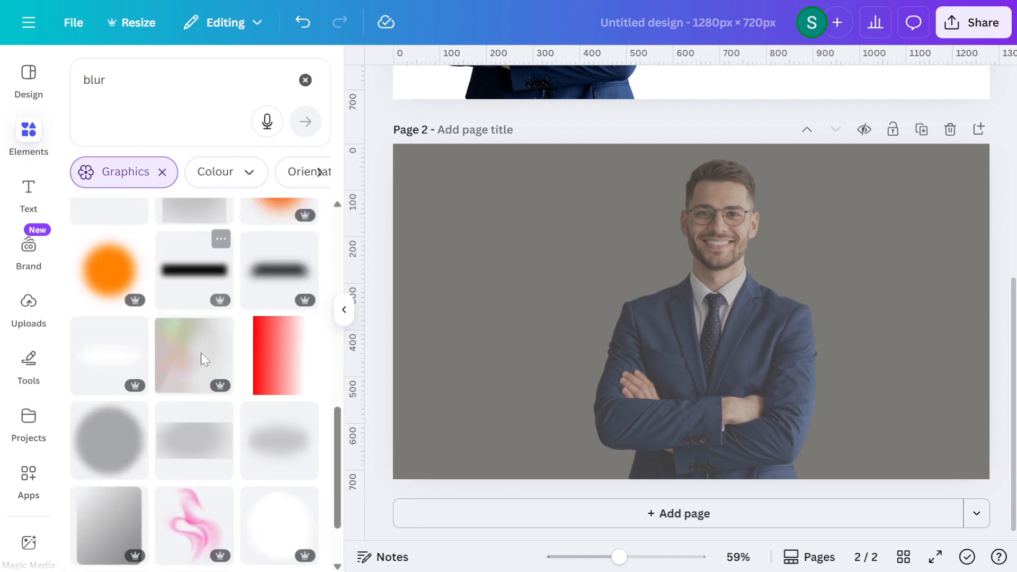
{"action": "scroll", "coordinate": [202, 361], "scroll_direction": "down", "scroll_amount": 5}
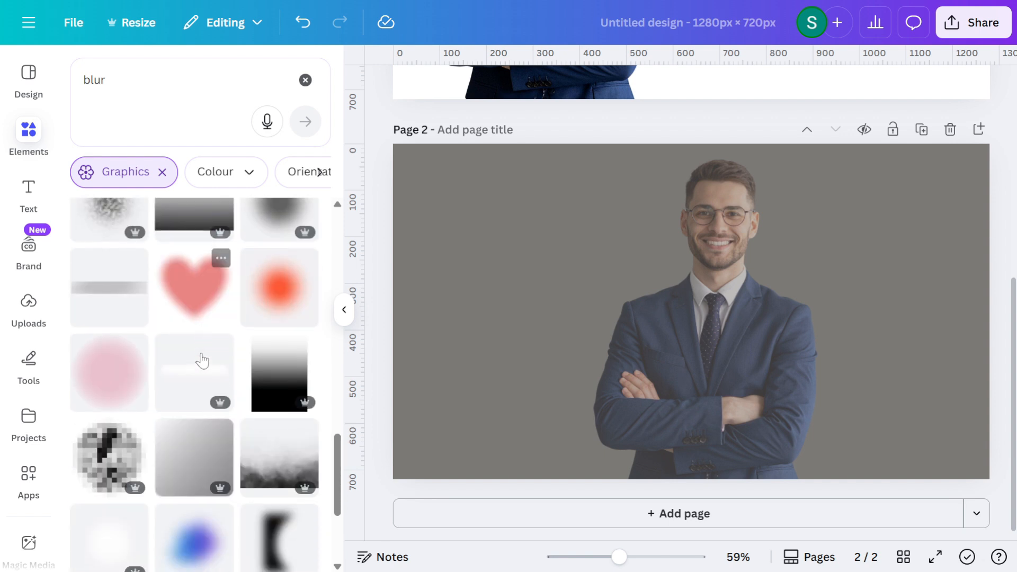
{"action": "scroll", "coordinate": [202, 361], "scroll_direction": "up", "scroll_amount": 4}
{"action": "scroll", "coordinate": [202, 361], "scroll_direction": "up", "scroll_amount": 8}
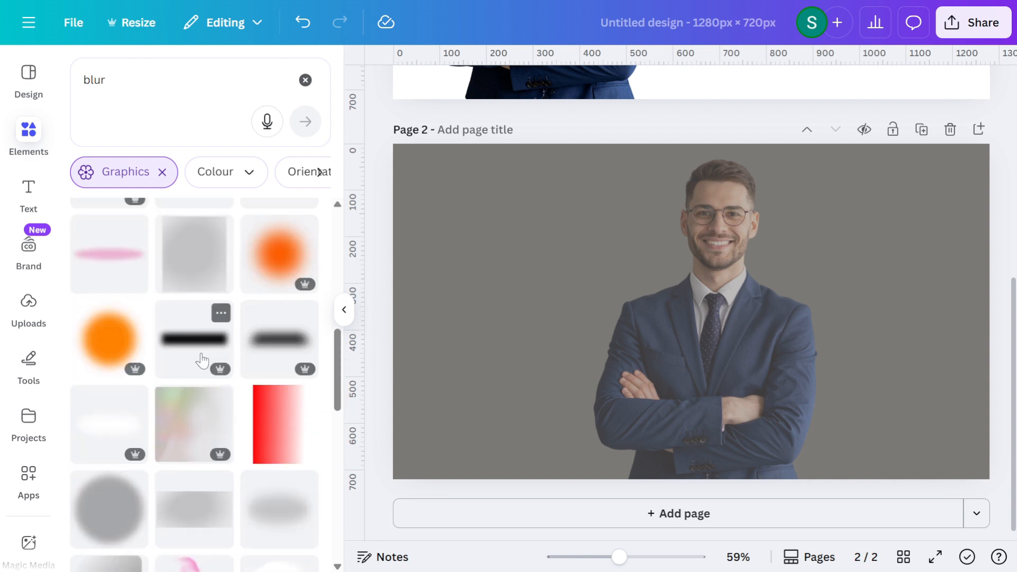
{"action": "scroll", "coordinate": [181, 332], "scroll_direction": "up", "scroll_amount": 5}
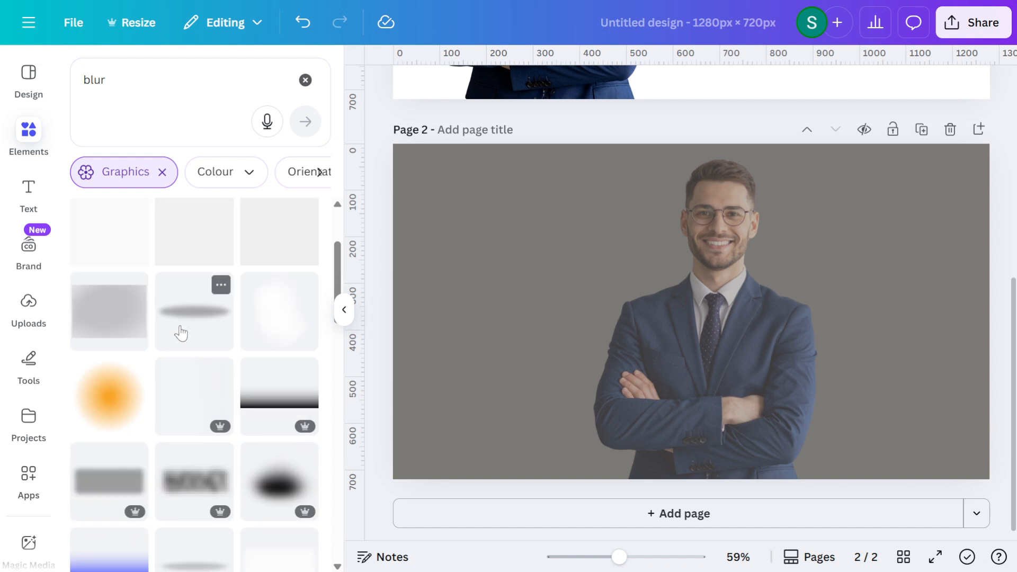
{"action": "scroll", "coordinate": [181, 332], "scroll_direction": "up", "scroll_amount": 1}
{"action": "scroll", "coordinate": [181, 331], "scroll_direction": "down", "scroll_amount": 12}
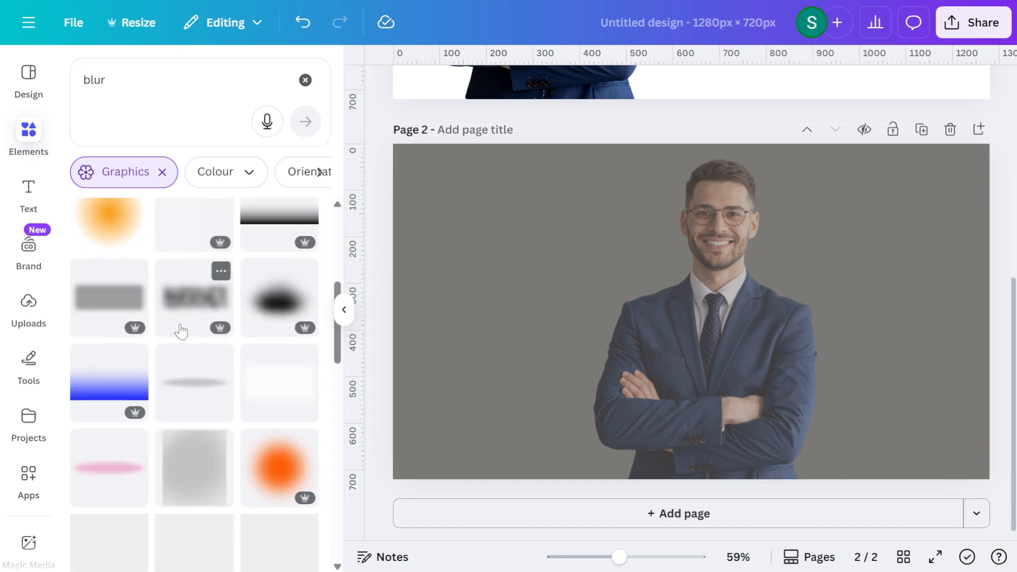
{"action": "scroll", "coordinate": [181, 331], "scroll_direction": "down", "scroll_amount": 6}
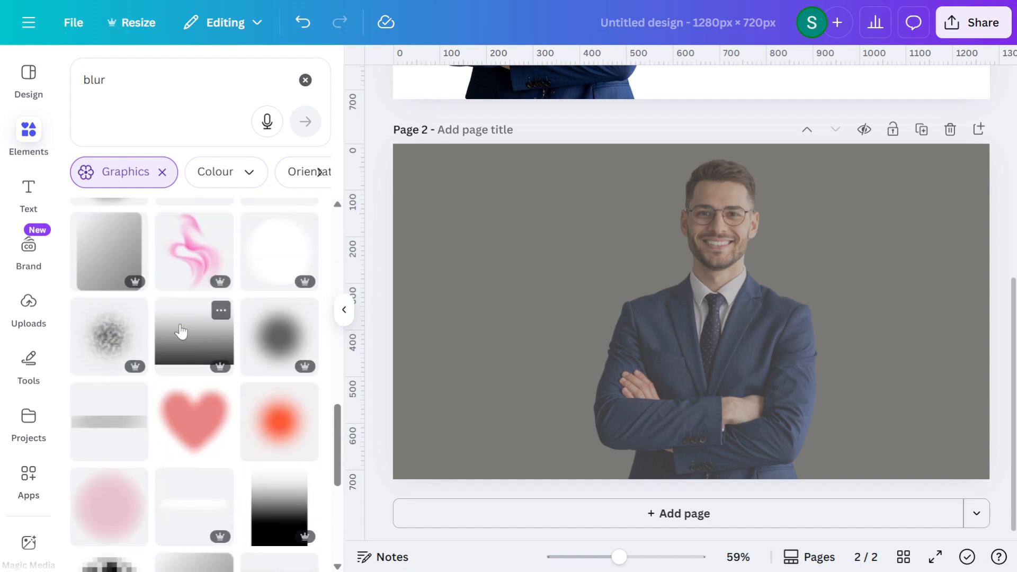
{"action": "scroll", "coordinate": [181, 331], "scroll_direction": "up", "scroll_amount": 1}
{"action": "left_click_drag", "start_coordinate": [256, 265], "coordinate": [612, 223]}
{"action": "left_click_drag", "start_coordinate": [530, 224], "coordinate": [543, 221]}
{"action": "left_click", "coordinate": [728, 152]}
- Place the small soft white glow graphic on page 2, shrink it and position it over the man's chest beside his tie
{"action": "scroll", "coordinate": [200, 336], "scroll_direction": "down", "scroll_amount": 3}
{"action": "scroll", "coordinate": [262, 331], "scroll_direction": "down", "scroll_amount": 1}
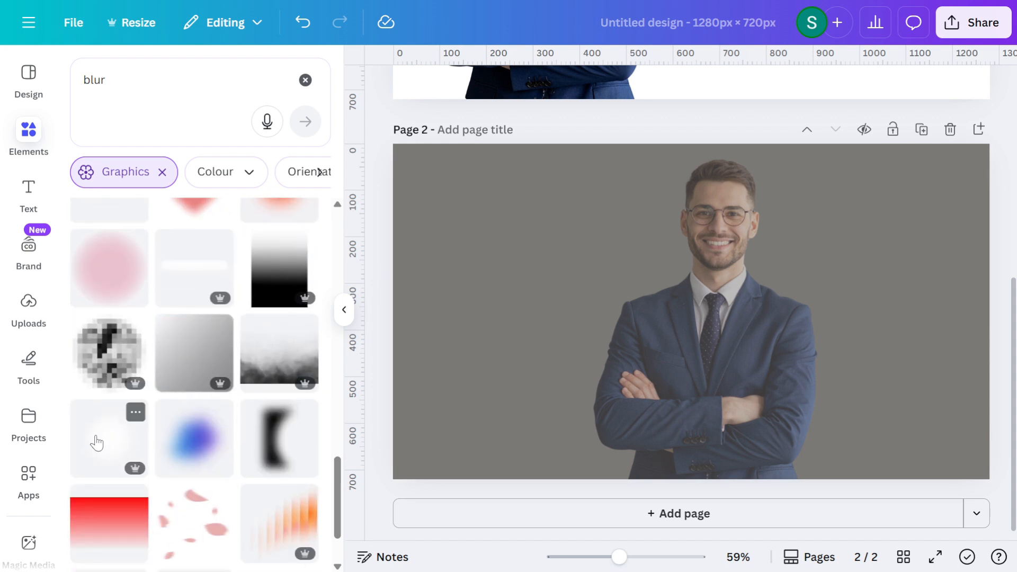
{"action": "left_click_drag", "start_coordinate": [95, 438], "coordinate": [513, 257]}
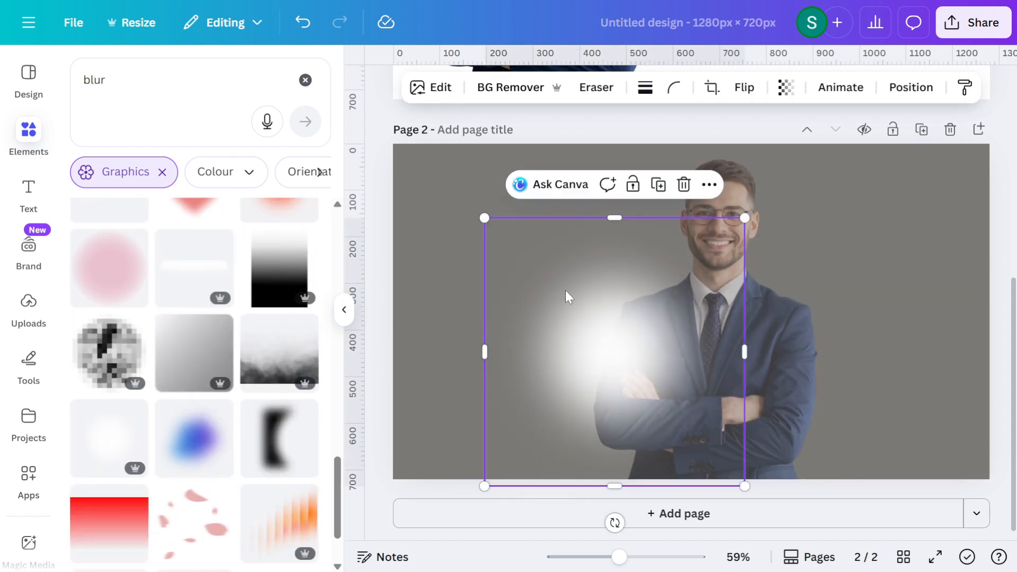
{"action": "left_click_drag", "start_coordinate": [484, 486], "coordinate": [557, 422]}
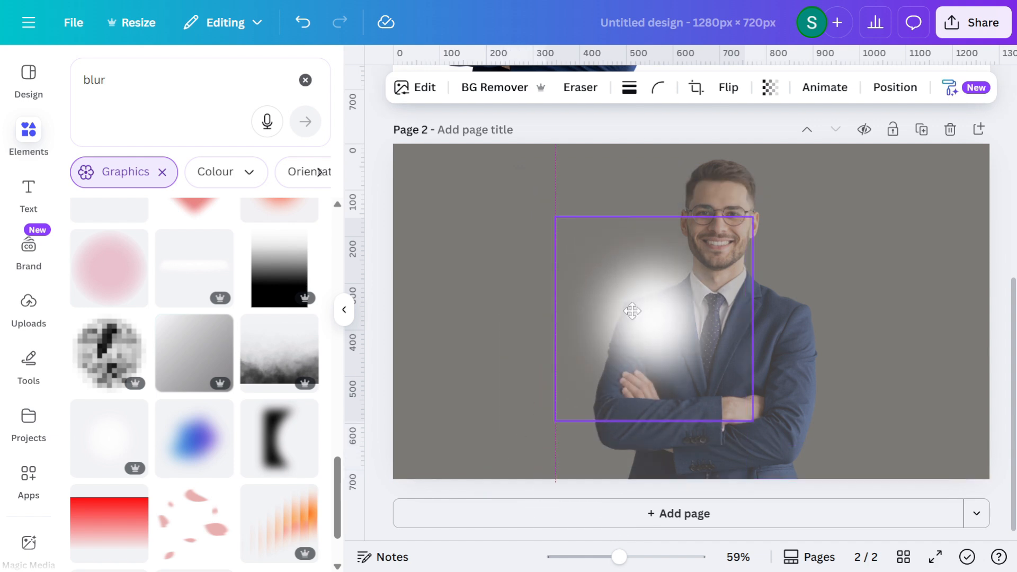
{"action": "left_click_drag", "start_coordinate": [619, 316], "coordinate": [713, 294]}
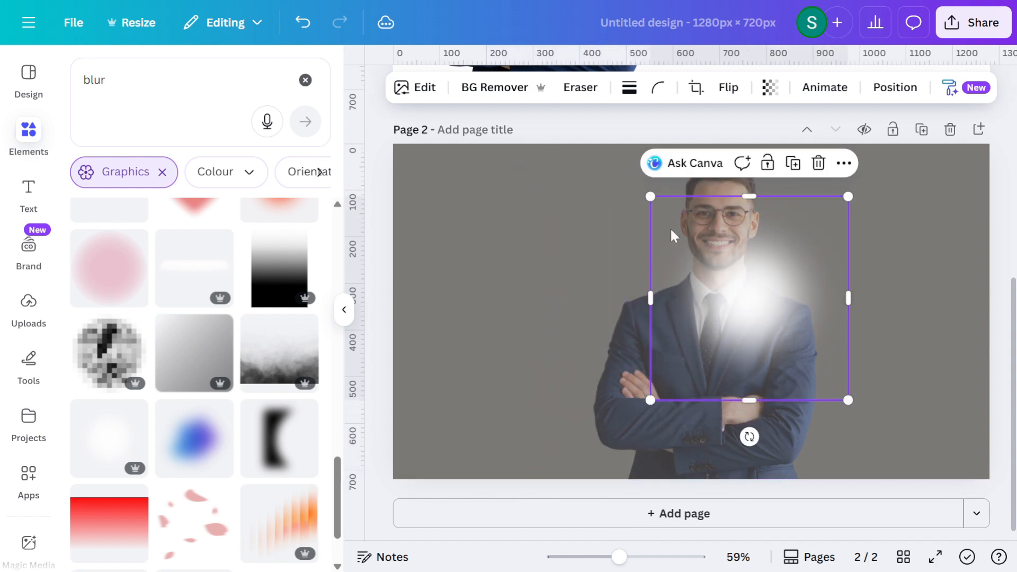
- Enlarge the white glow and position its frame from the man's forehead to below his crossed arms, with its centre just beside the tie
{"action": "left_click_drag", "start_coordinate": [649, 200], "coordinate": [618, 161]}
{"action": "left_click_drag", "start_coordinate": [713, 307], "coordinate": [741, 326]}
{"action": "left_click_drag", "start_coordinate": [870, 409], "coordinate": [891, 431]}
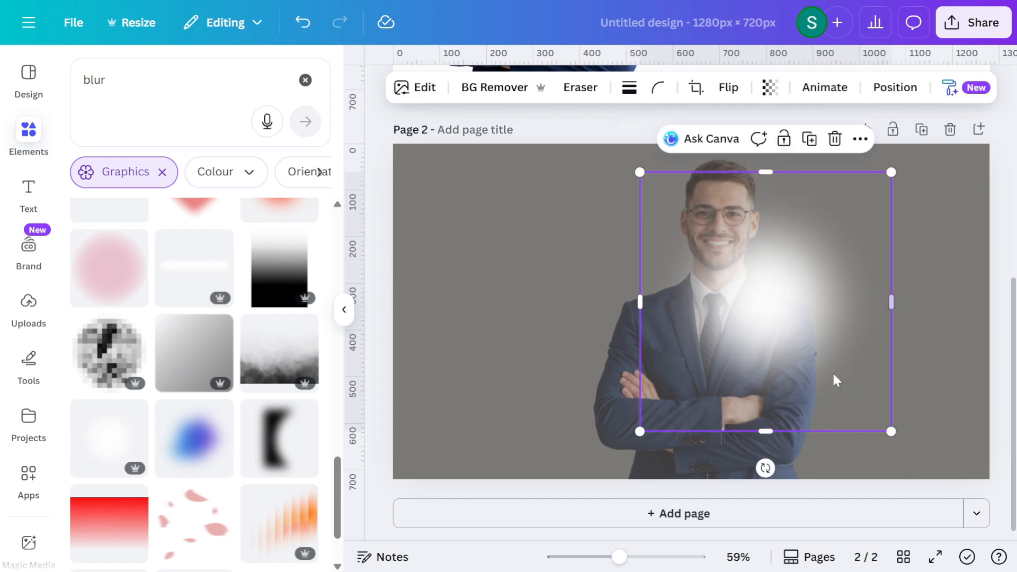
{"action": "mouse_move", "coordinate": [641, 173]}
{"action": "left_mouse_down"}
{"action": "mouse_move", "coordinate": [618, 152]}
{"action": "mouse_move", "coordinate": [635, 168]}
{"action": "left_mouse_up"}
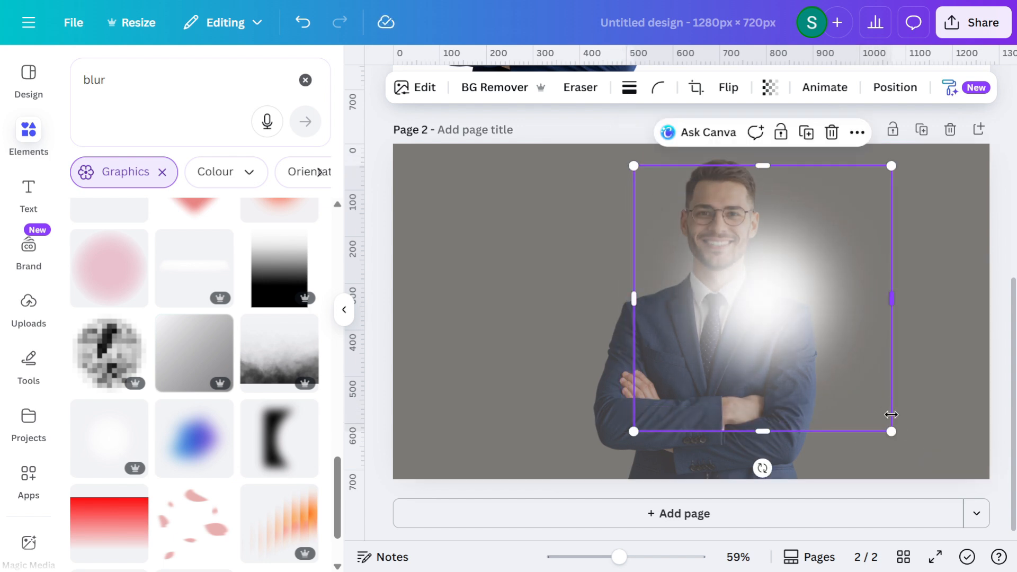
{"action": "left_click_drag", "start_coordinate": [822, 347], "coordinate": [813, 345]}
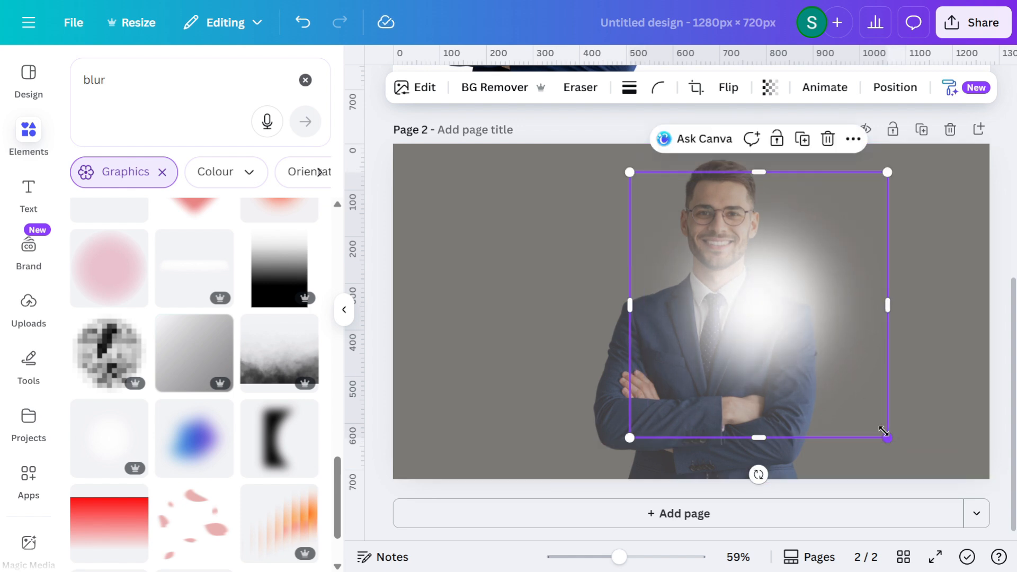
{"action": "left_click_drag", "start_coordinate": [887, 436], "coordinate": [903, 451]}
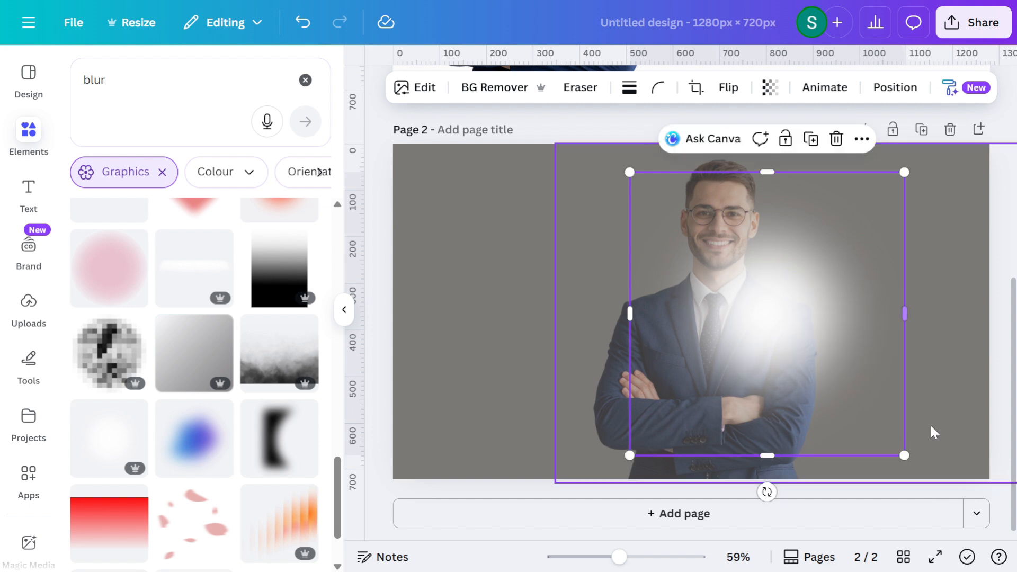
{"action": "left_click", "coordinate": [947, 391]}
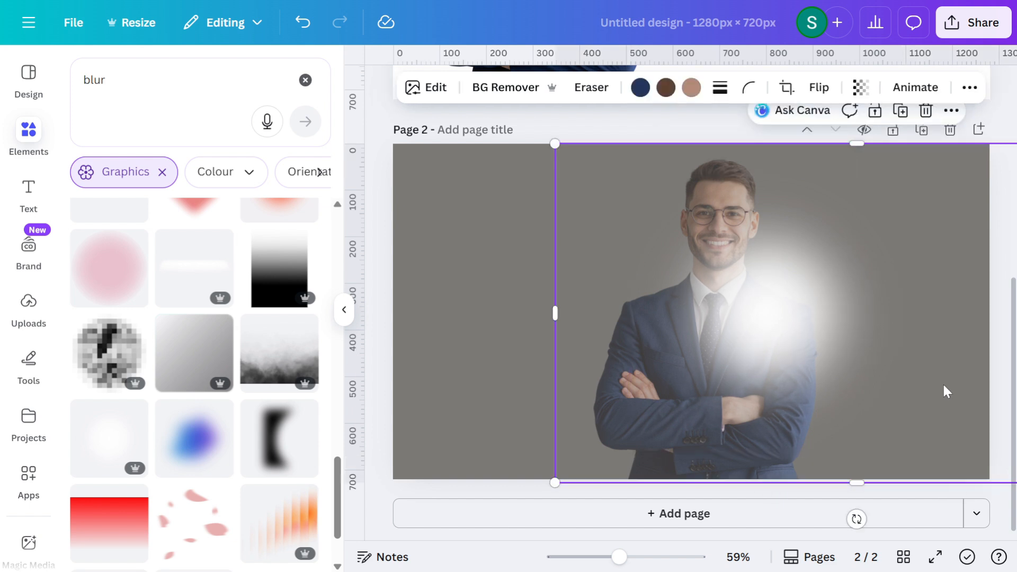
{"action": "left_click", "coordinate": [374, 410]}
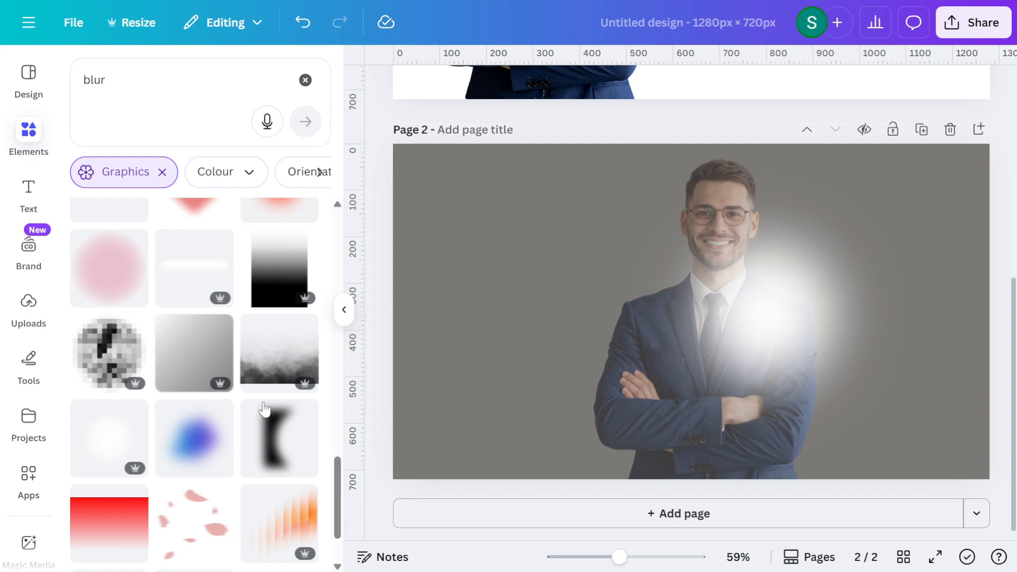
- Place a second, smaller copy of the uploaded cut-out man on page 2, overlapping the faded man's shoulder and reaching the page's lower edge
{"action": "left_click", "coordinate": [305, 80]}
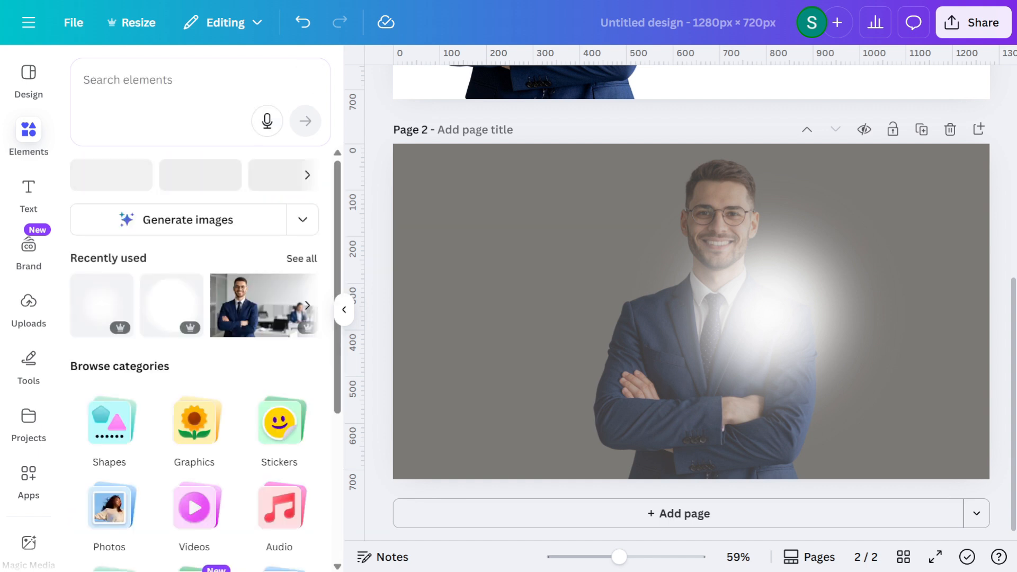
{"action": "left_click", "coordinate": [27, 310]}
{"action": "left_click_drag", "start_coordinate": [116, 385], "coordinate": [665, 306]}
{"action": "left_click_drag", "start_coordinate": [739, 297], "coordinate": [647, 325]}
{"action": "left_click_drag", "start_coordinate": [768, 354], "coordinate": [795, 389]}
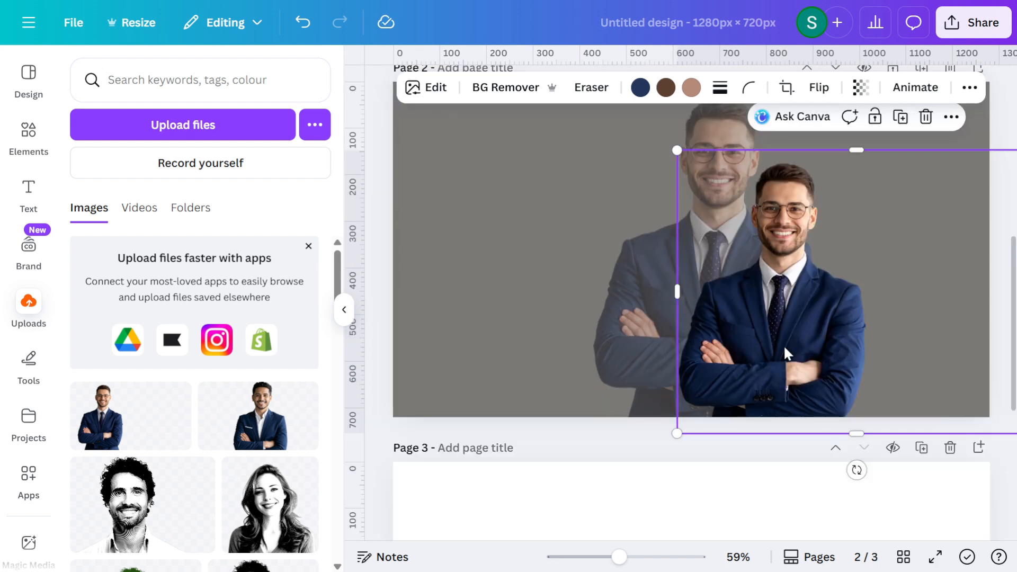
- Adjust the smaller portrait on page 2 by setting its contrast to 25
{"action": "left_click", "coordinate": [434, 89]}
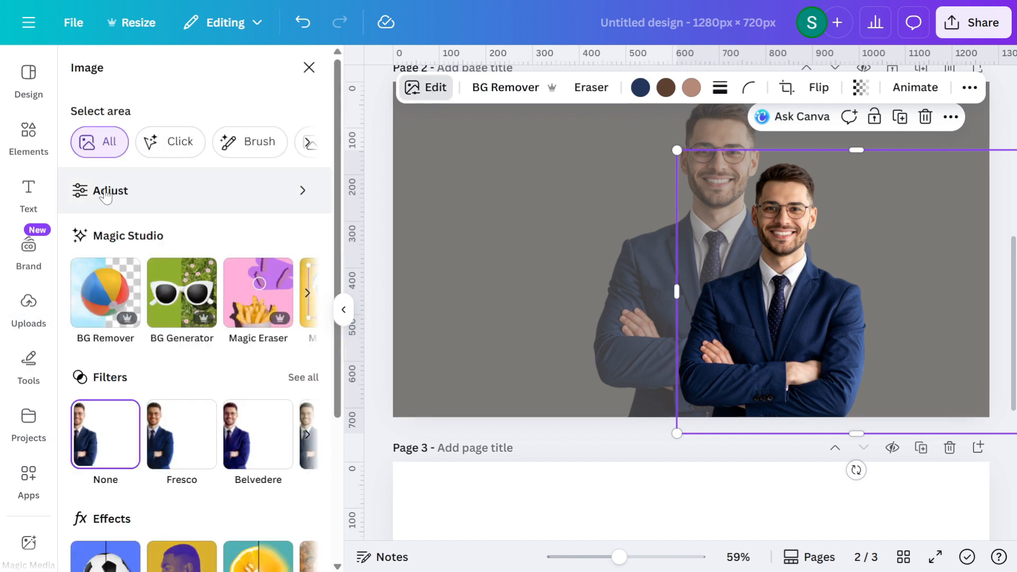
{"action": "left_click", "coordinate": [106, 195]}
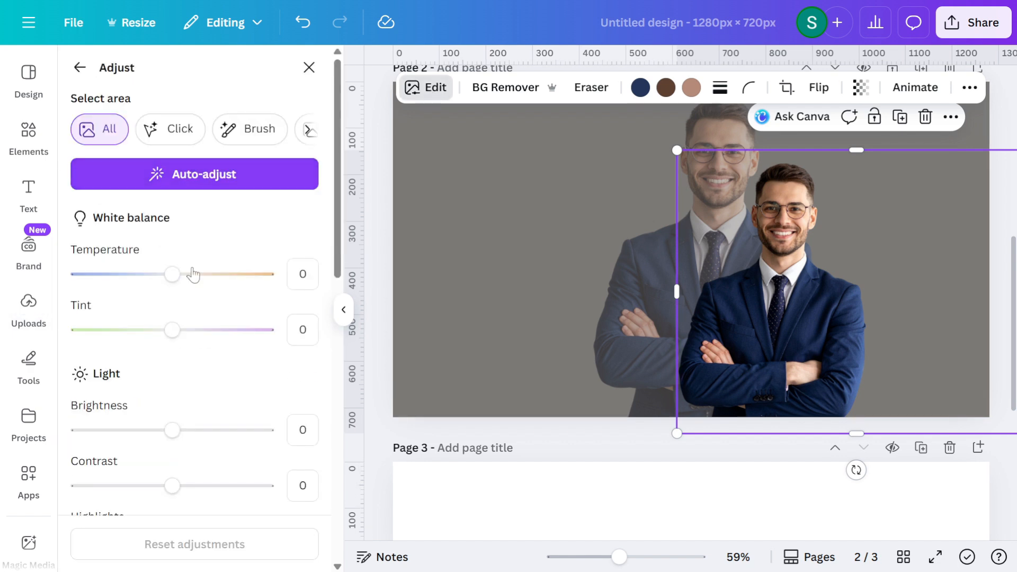
{"action": "scroll", "coordinate": [212, 364], "scroll_direction": "down", "scroll_amount": 3}
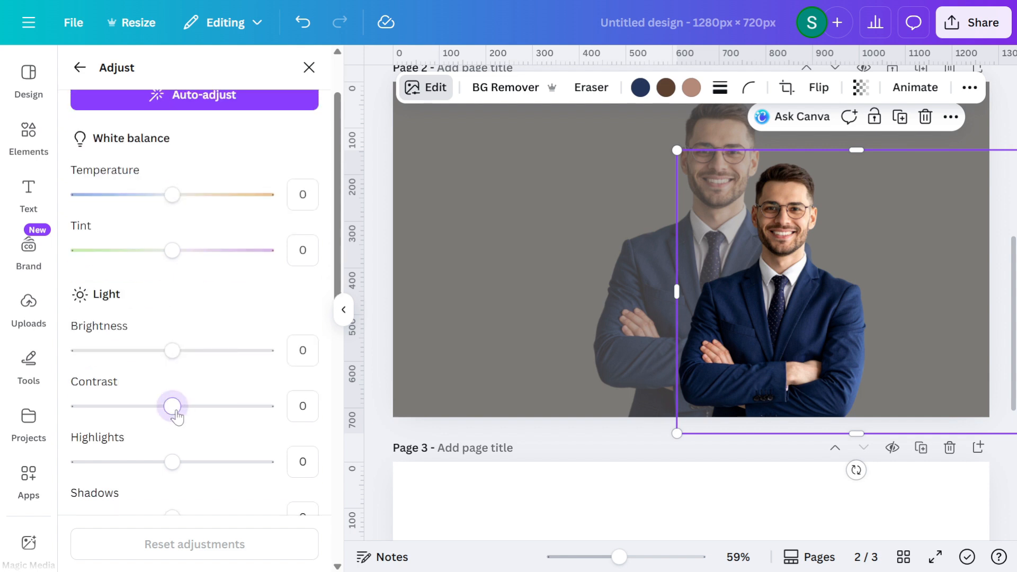
{"action": "left_click_drag", "start_coordinate": [172, 407], "coordinate": [197, 412]}
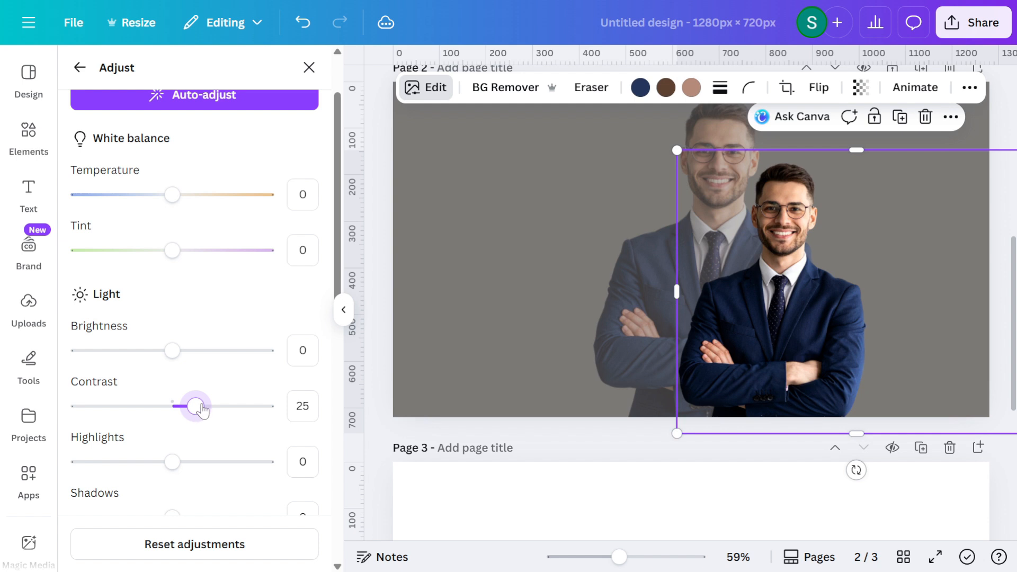
- Set the smaller portrait's saturation to 30 and deselect the image
{"action": "scroll", "coordinate": [203, 409], "scroll_direction": "down", "scroll_amount": 3}
{"action": "scroll", "coordinate": [202, 438], "scroll_direction": "down", "scroll_amount": 6}
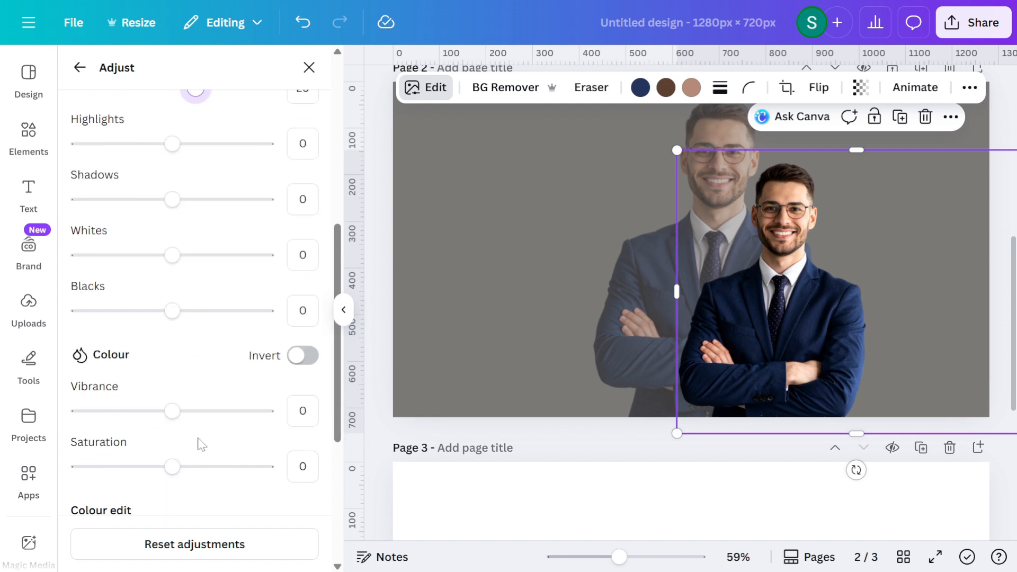
{"action": "left_click_drag", "start_coordinate": [173, 466], "coordinate": [202, 468]}
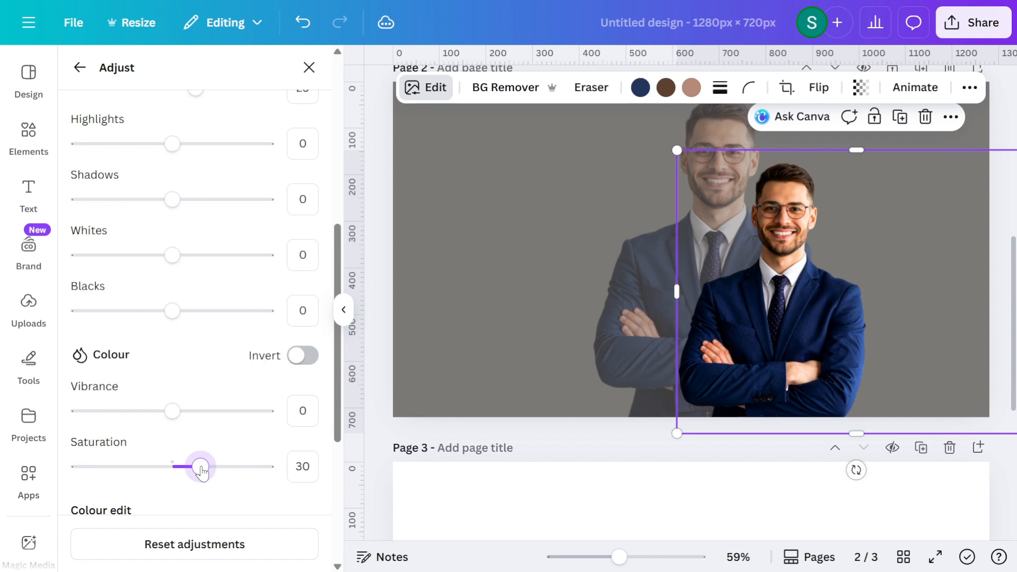
{"action": "left_click", "coordinate": [373, 396]}
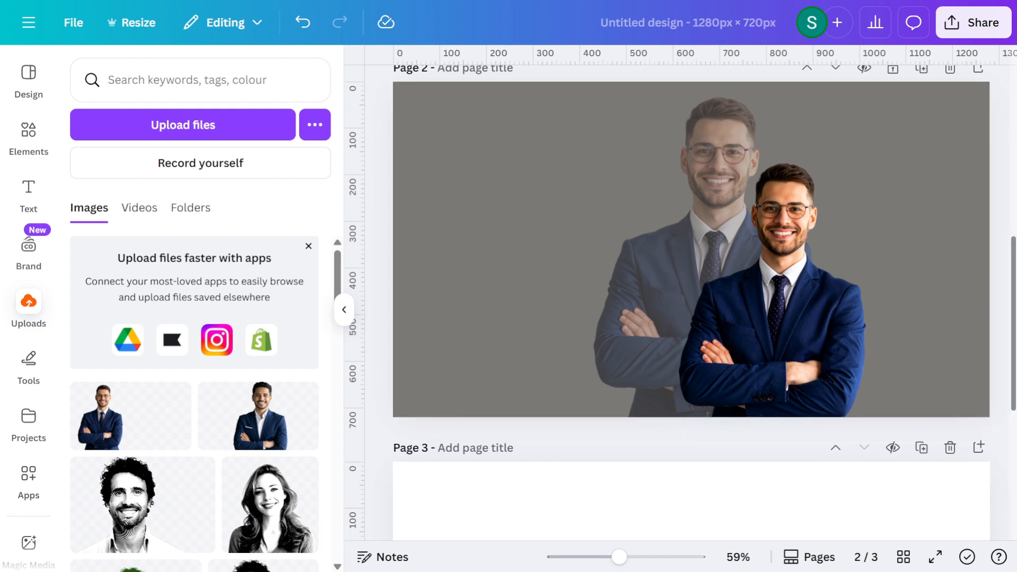
- Place the uploaded cut-out man on page 3 and enlarge the image until it fills the whole page, with the man left of centre
{"action": "scroll", "coordinate": [689, 302], "scroll_direction": "down", "scroll_amount": 5}
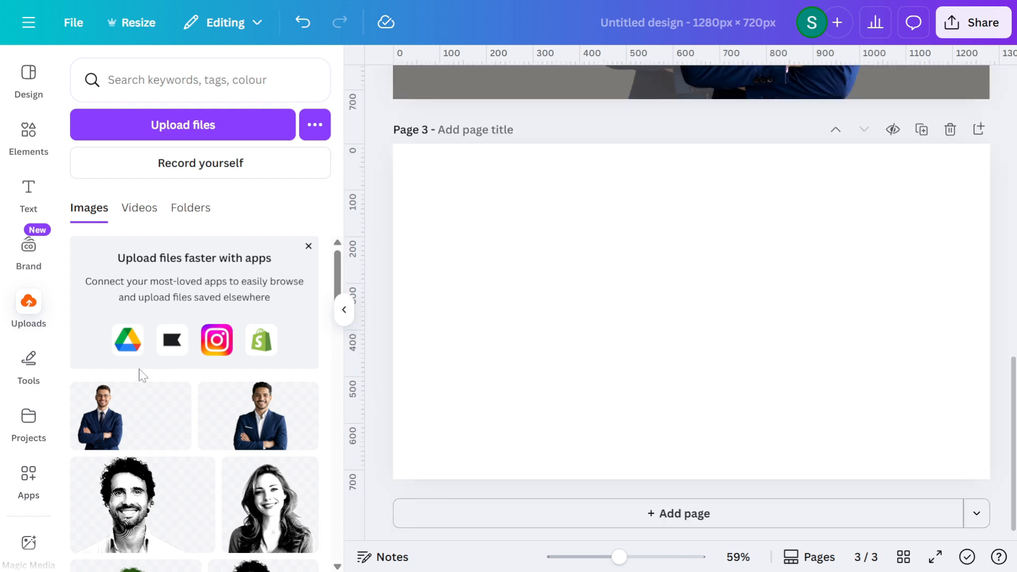
{"action": "left_click_drag", "start_coordinate": [119, 416], "coordinate": [498, 213]}
{"action": "left_click_drag", "start_coordinate": [518, 298], "coordinate": [504, 281]}
{"action": "left_click_drag", "start_coordinate": [897, 427], "coordinate": [989, 479]}
- Select the background layer of page 3 and fill it with the light turquoise default solid colour
{"action": "left_click", "coordinate": [877, 88]}
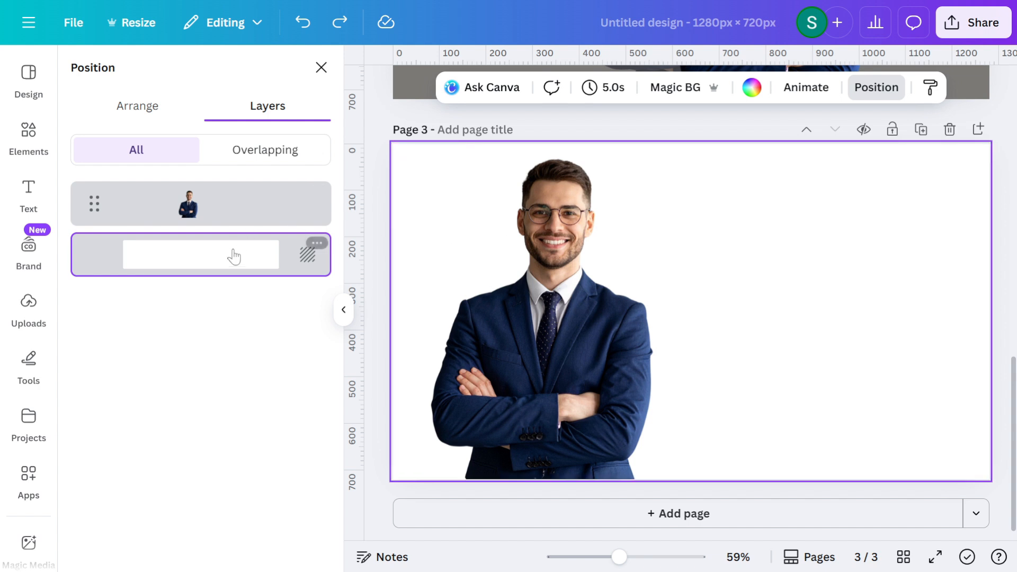
{"action": "left_click", "coordinate": [747, 90]}
{"action": "scroll", "coordinate": [182, 329], "scroll_direction": "down", "scroll_amount": 3}
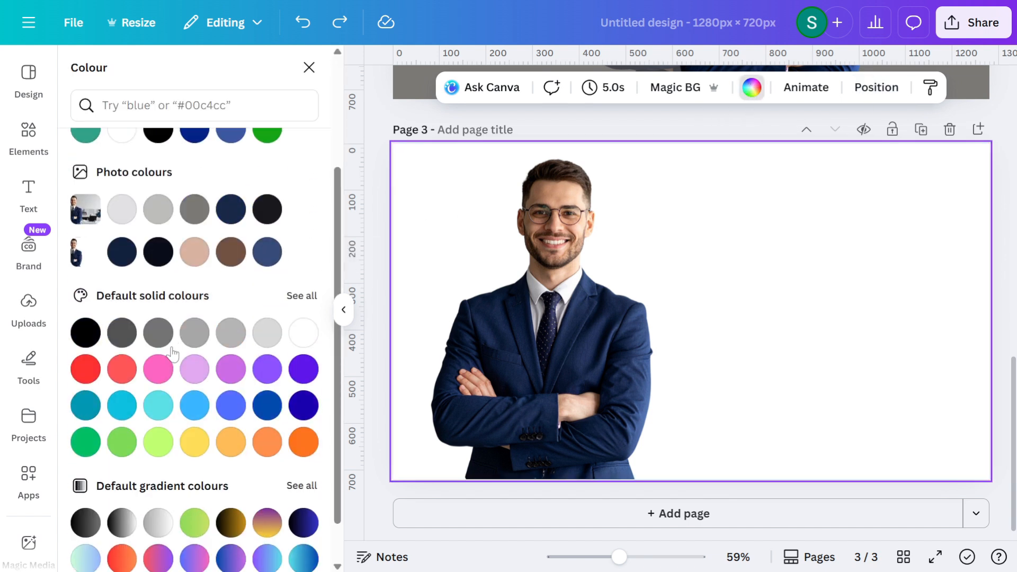
{"action": "left_click", "coordinate": [158, 408]}
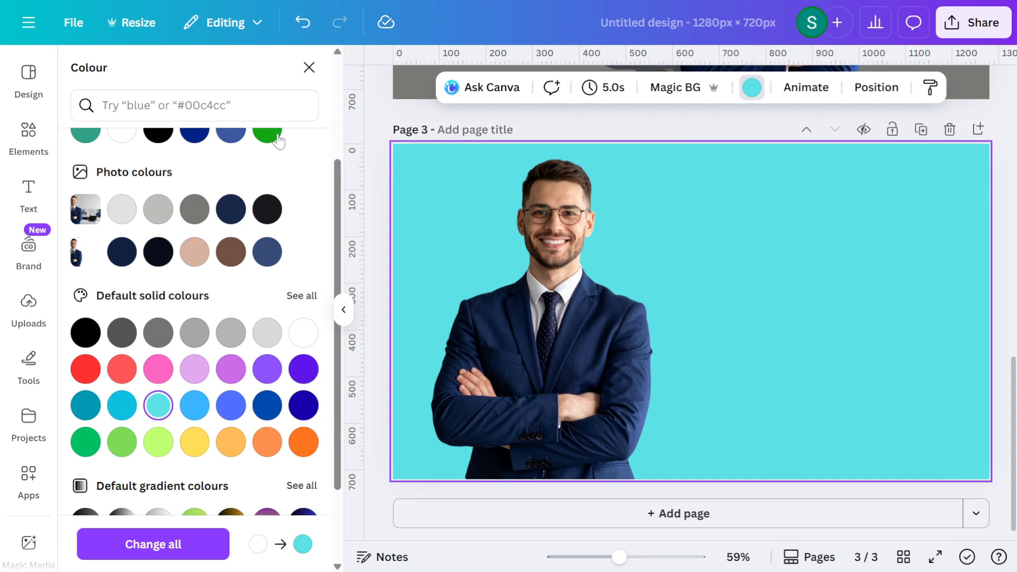
{"action": "left_click", "coordinate": [309, 68]}
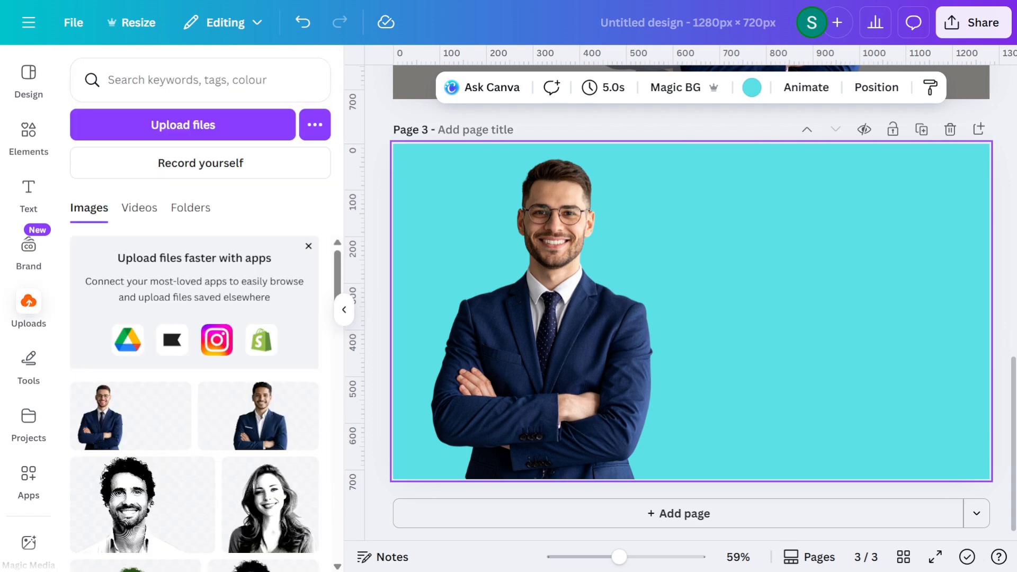
- Search the elements for "gradient" and show all graphics results
{"action": "left_click", "coordinate": [29, 133]}
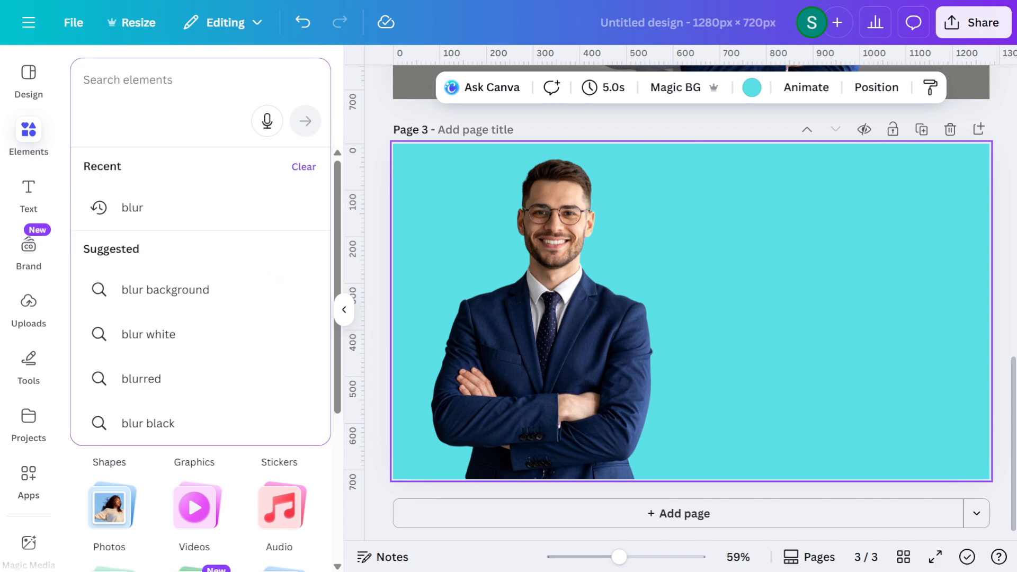
{"action": "type", "text": "gra"}
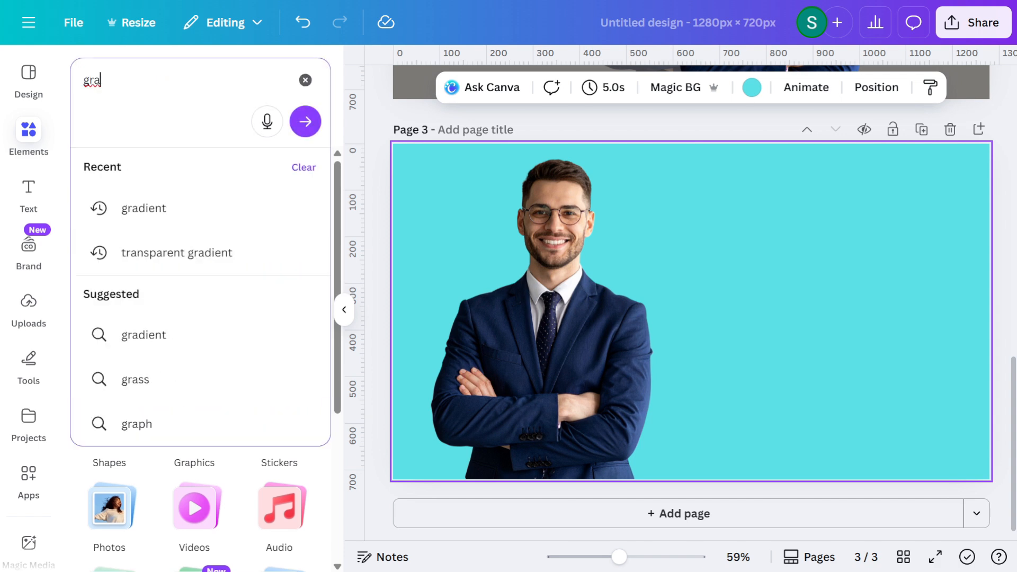
{"action": "left_click", "coordinate": [150, 215]}
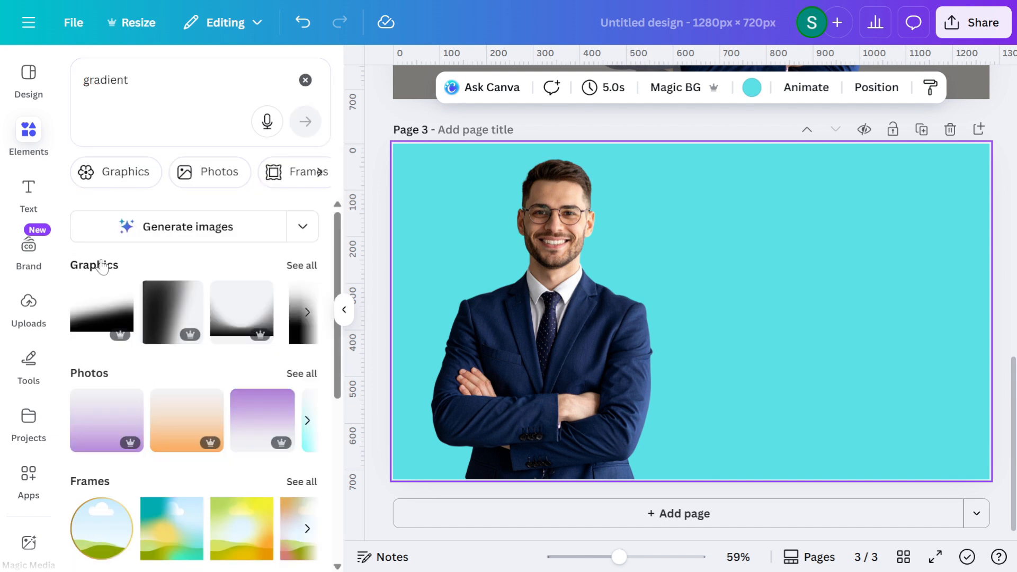
{"action": "left_click", "coordinate": [303, 268]}
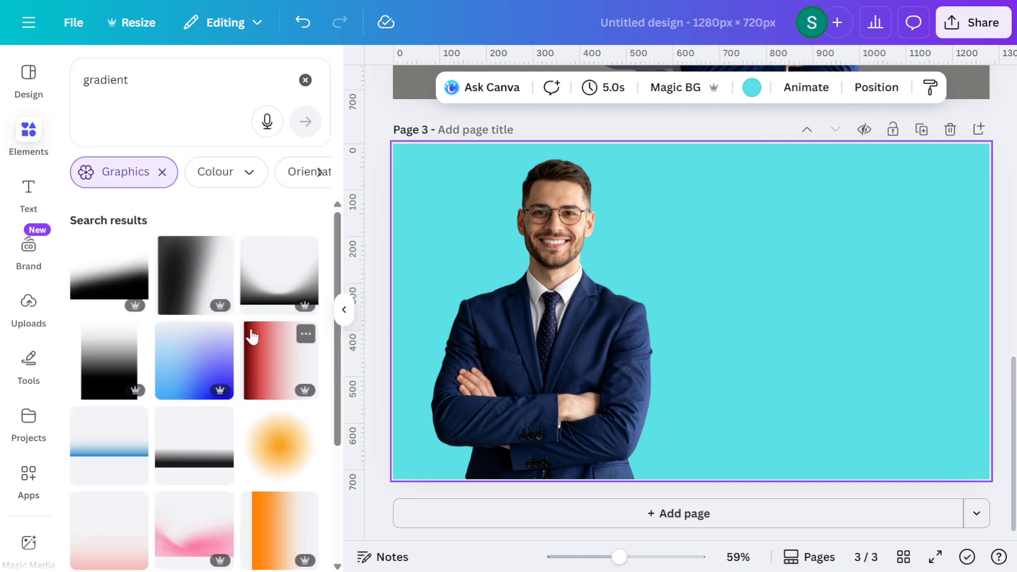
- Place the teal vertical gradient graphic on page 3 over the man's torso
{"action": "scroll", "coordinate": [253, 335], "scroll_direction": "down", "scroll_amount": 5}
{"action": "scroll", "coordinate": [252, 336], "scroll_direction": "down", "scroll_amount": 1}
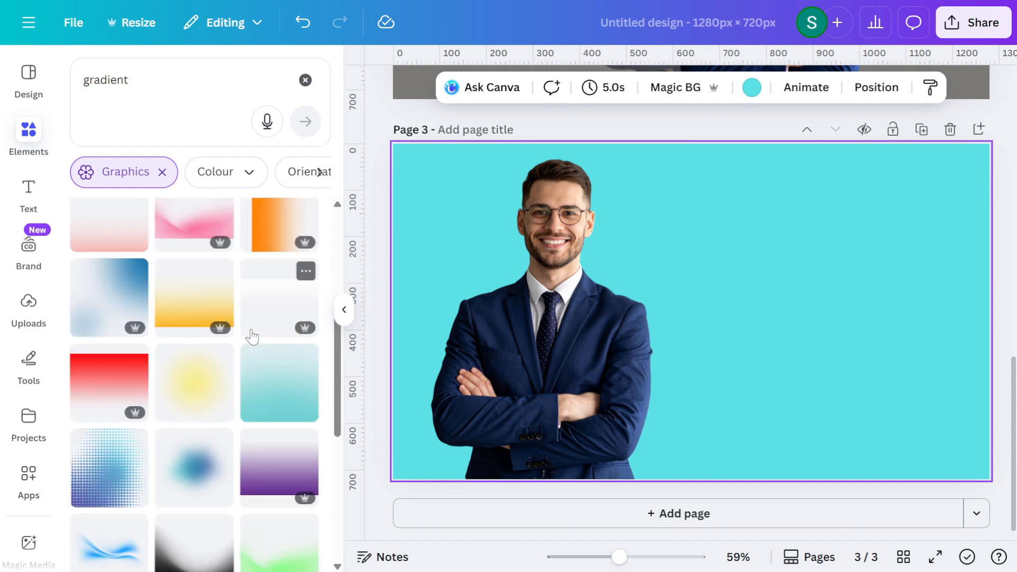
{"action": "left_click_drag", "start_coordinate": [275, 385], "coordinate": [548, 285]}
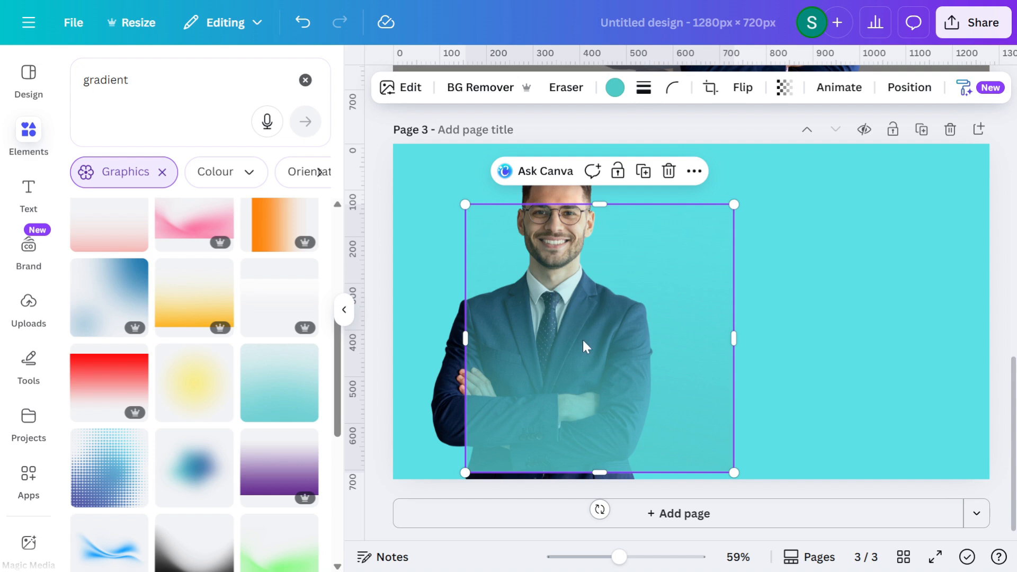
- Recolour the gradient to #5CE1E6 by sampling the turquoise page background
{"action": "left_click", "coordinate": [618, 95]}
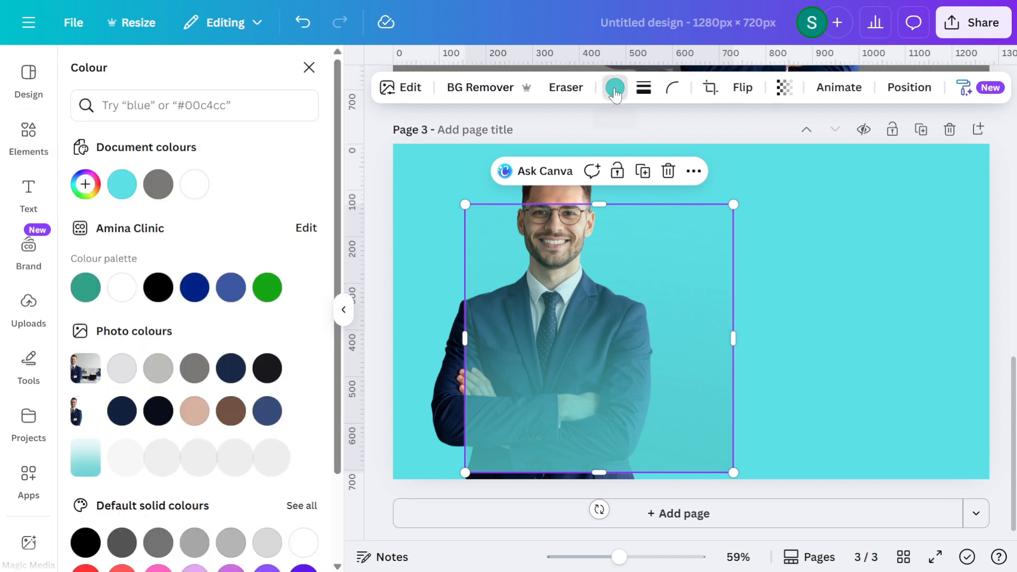
{"action": "left_click", "coordinate": [85, 186]}
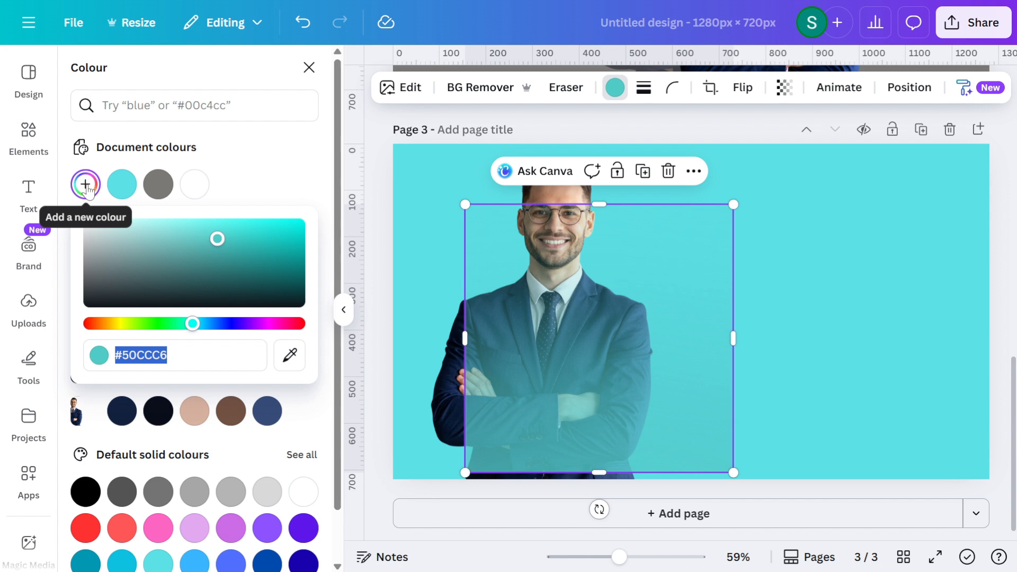
{"action": "left_click", "coordinate": [289, 359]}
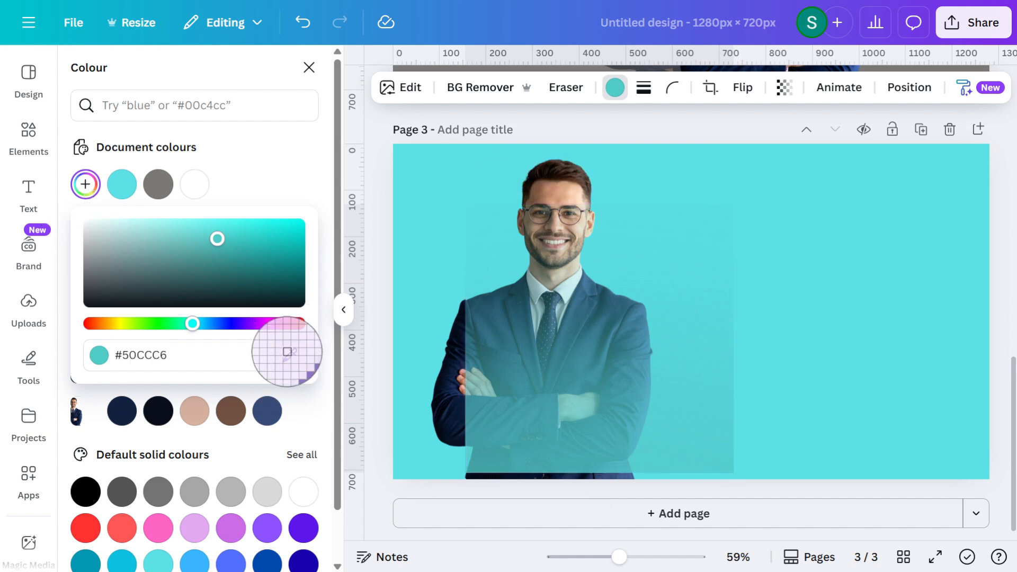
{"action": "left_click", "coordinate": [844, 265]}
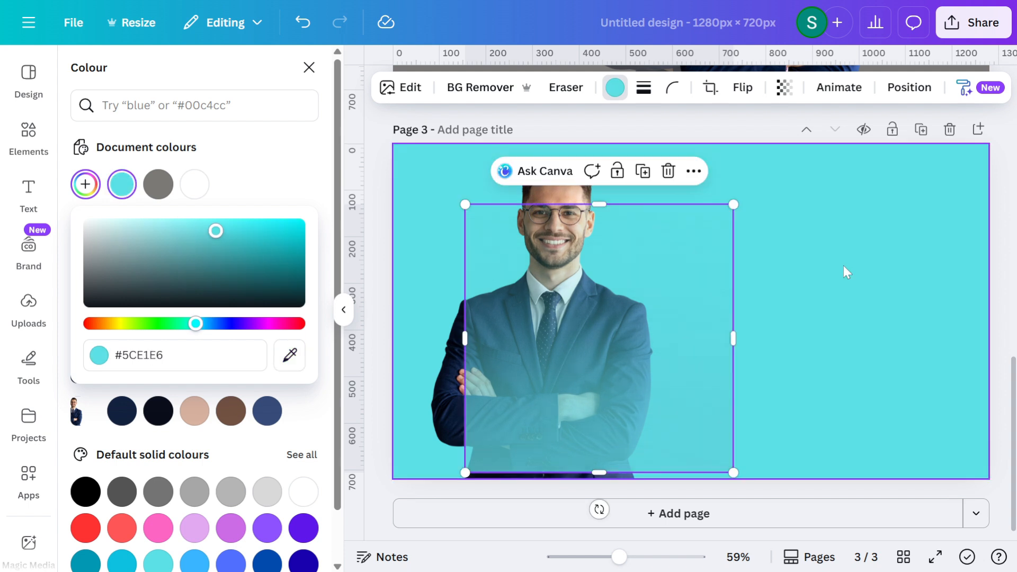
- Move and stretch the gradient over the man to cover all of page 3 at 1,280 × 720
{"action": "left_click_drag", "start_coordinate": [633, 377], "coordinate": [563, 317]}
{"action": "left_click_drag", "start_coordinate": [662, 411], "coordinate": [737, 467]}
{"action": "left_click_drag", "start_coordinate": [729, 316], "coordinate": [992, 329]}
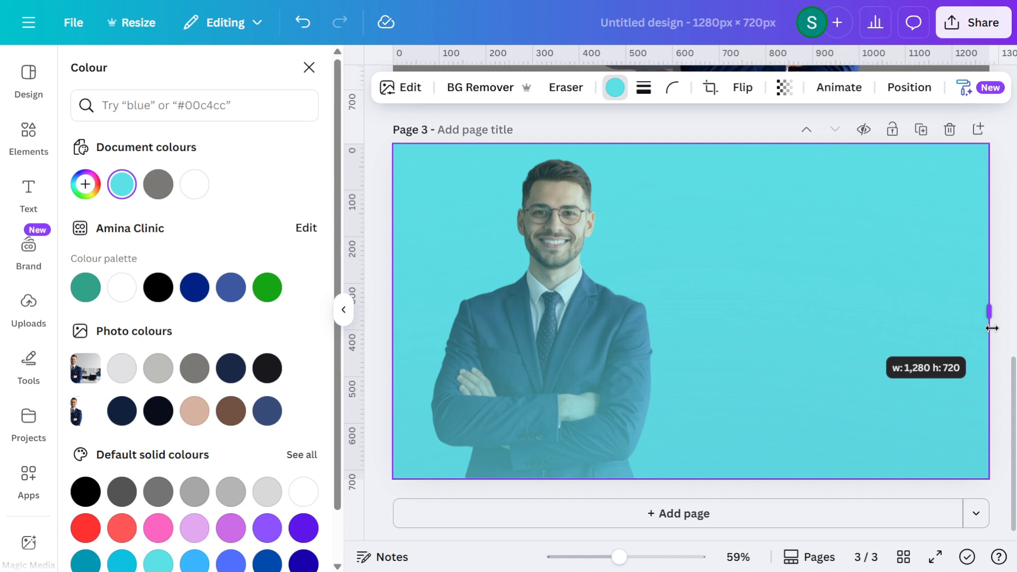
{"action": "left_click_drag", "start_coordinate": [992, 329], "coordinate": [992, 329]}
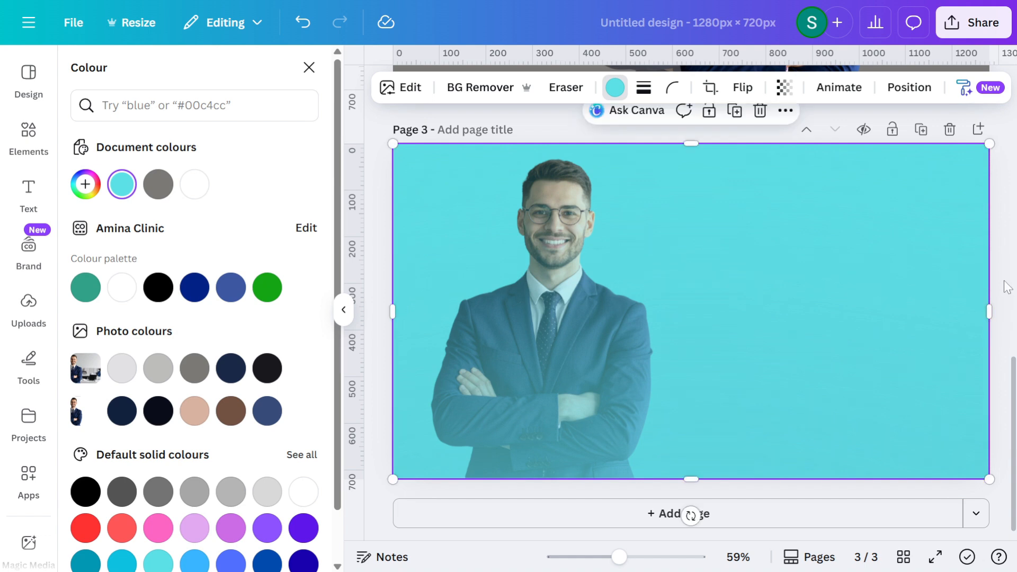
- Add a second, smaller copy of the cut-out man to page 3, overlapping the faded man's shoulder and resting on the page's lower edge
{"action": "left_click", "coordinate": [29, 318]}
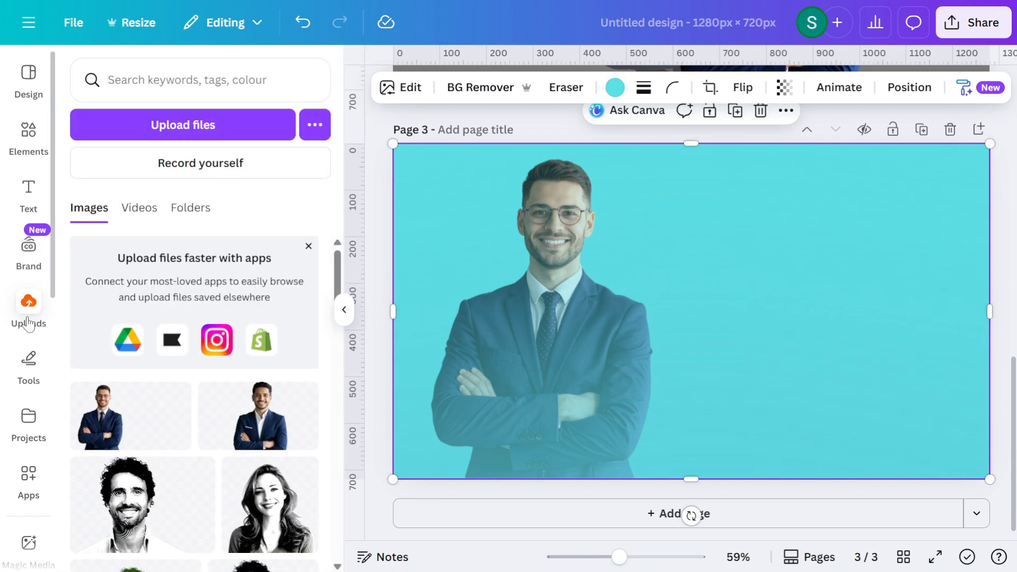
{"action": "left_click_drag", "start_coordinate": [122, 418], "coordinate": [508, 237]}
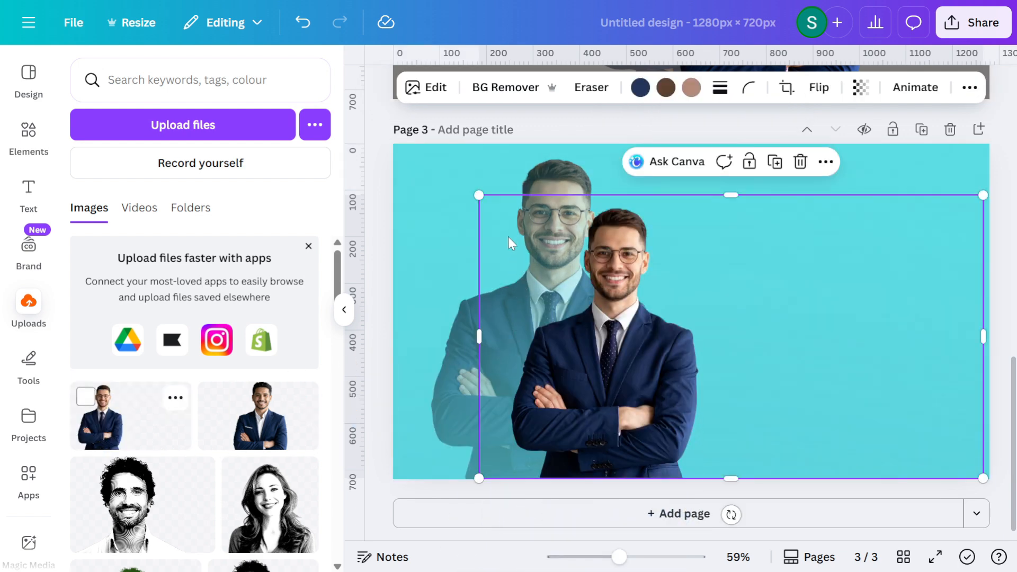
{"action": "mouse_move", "coordinate": [600, 347]}
{"action": "left_mouse_down"}
{"action": "mouse_move", "coordinate": [624, 343]}
{"action": "mouse_move", "coordinate": [617, 350]}
{"action": "left_mouse_up"}
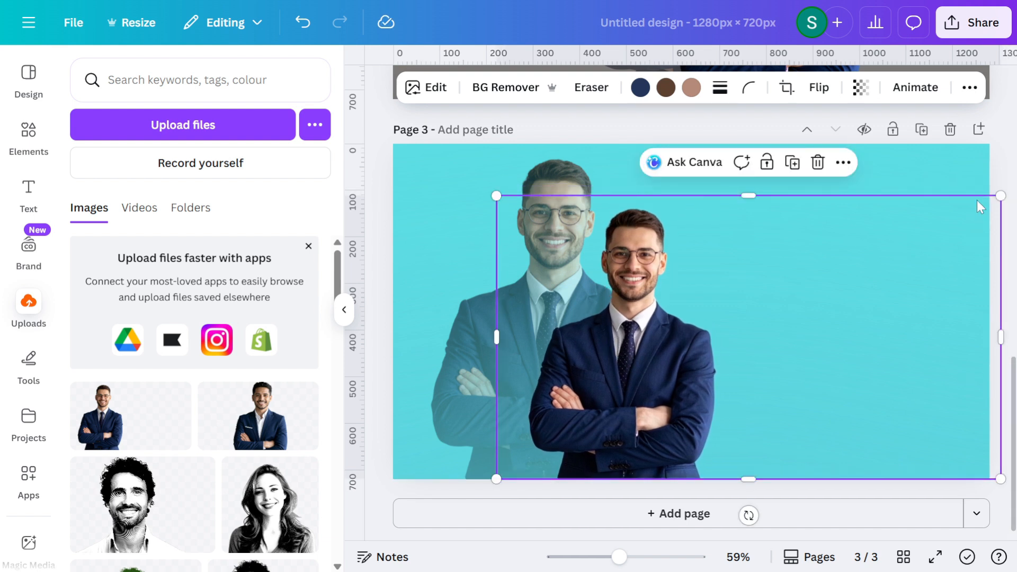